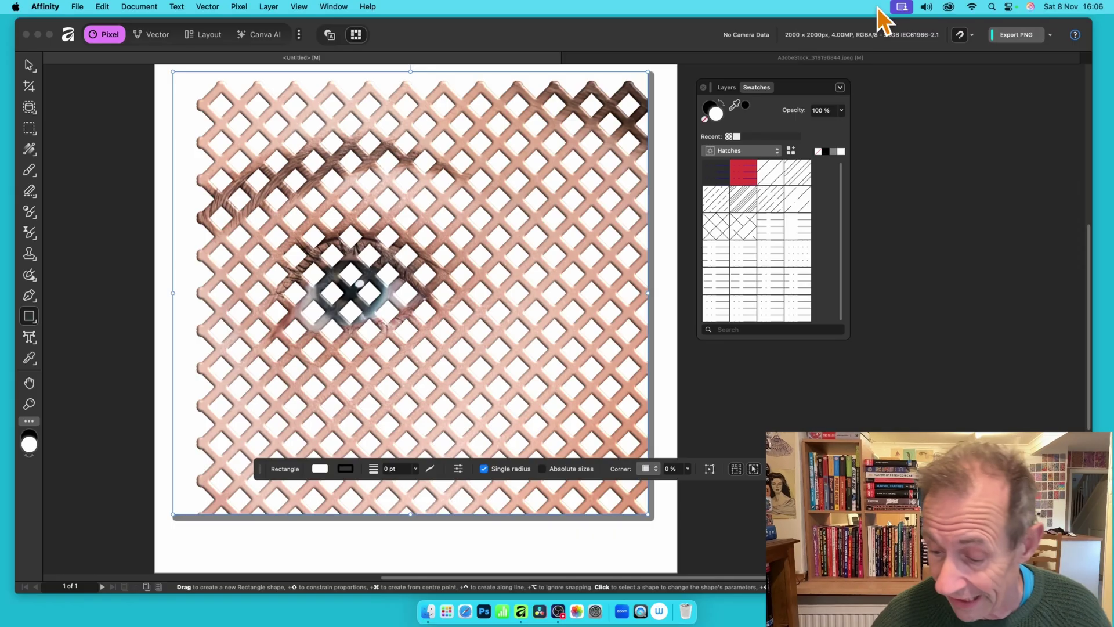
# Delete the existing photo lattice and draw a new rectangle covering most of the canvas with the Rectangle Tool.
pyautogui.press('Delete')
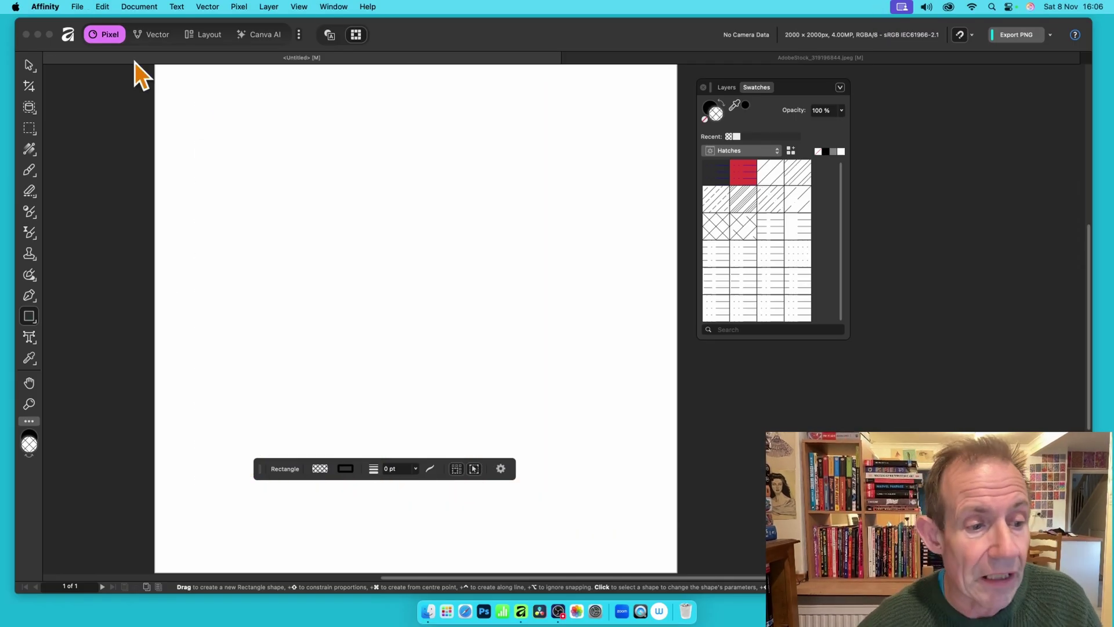
pyautogui.click(33, 314)
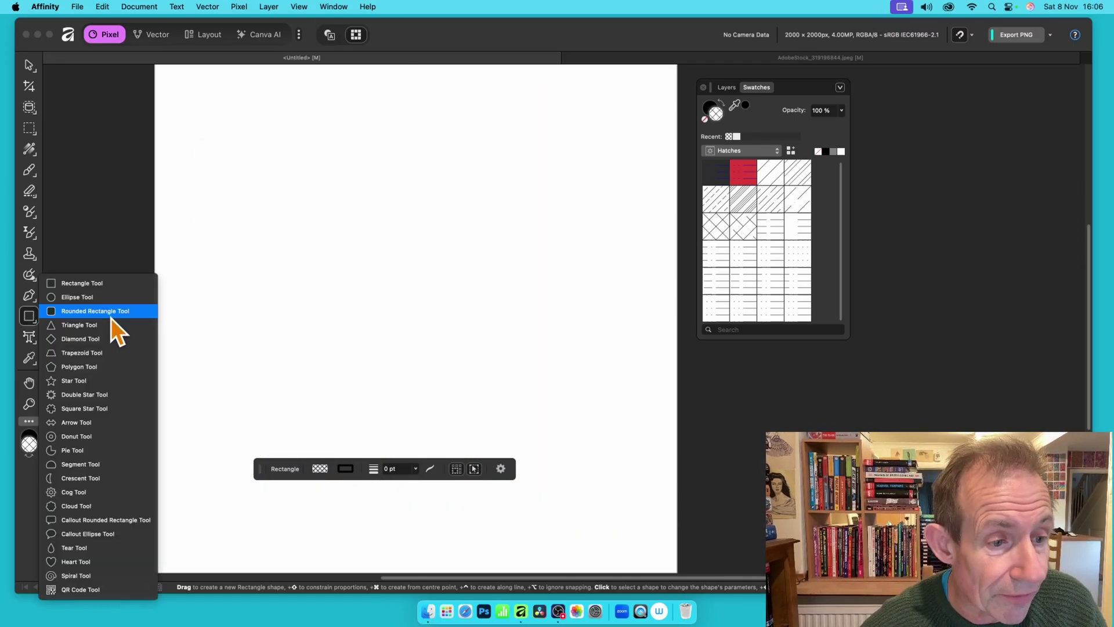
pyautogui.click(107, 285)
pyautogui.moveTo(207, 105)
pyautogui.mouseDown()
pyautogui.moveTo(580, 487)
pyautogui.moveTo(659, 526)
pyautogui.mouseUp()
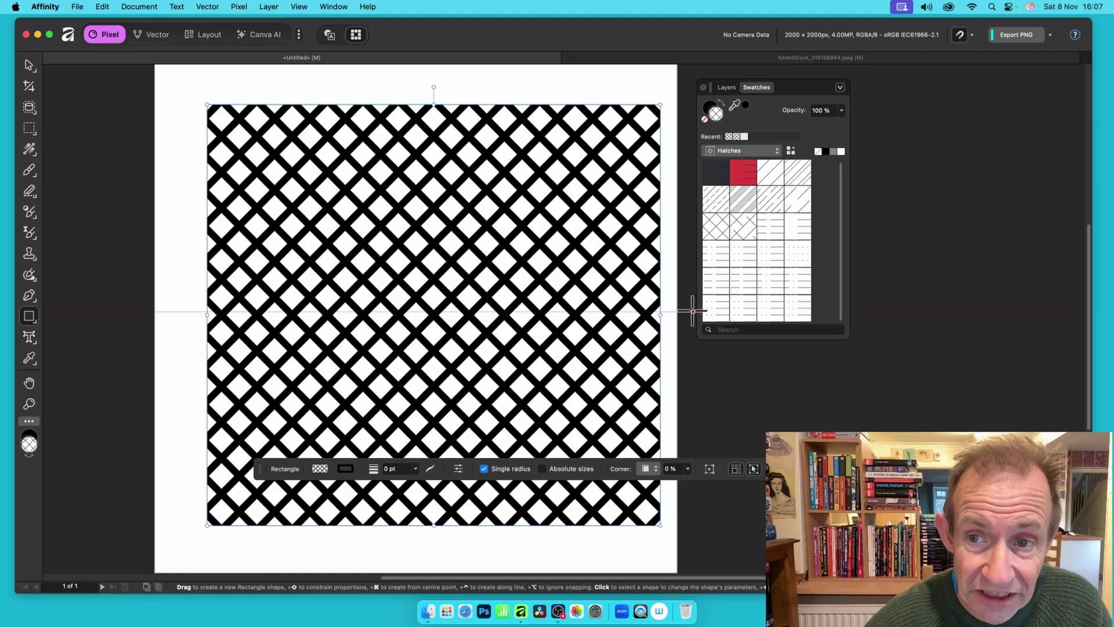
# Fill the rectangle with the solid orange swatch from the Colours palette.
pyautogui.click(727, 150)
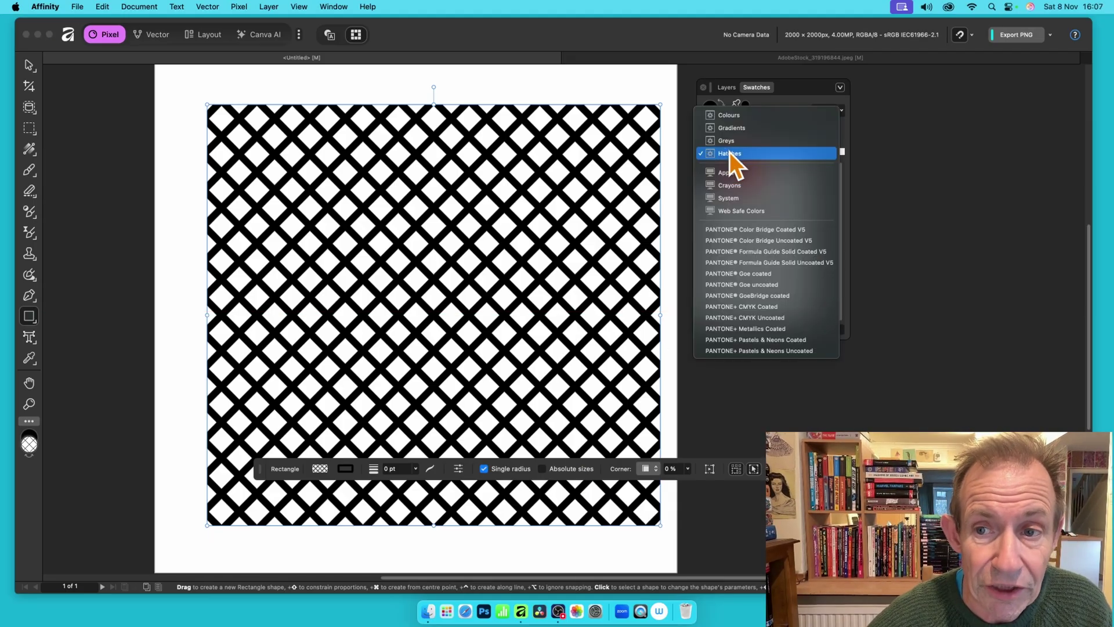
pyautogui.click(732, 121)
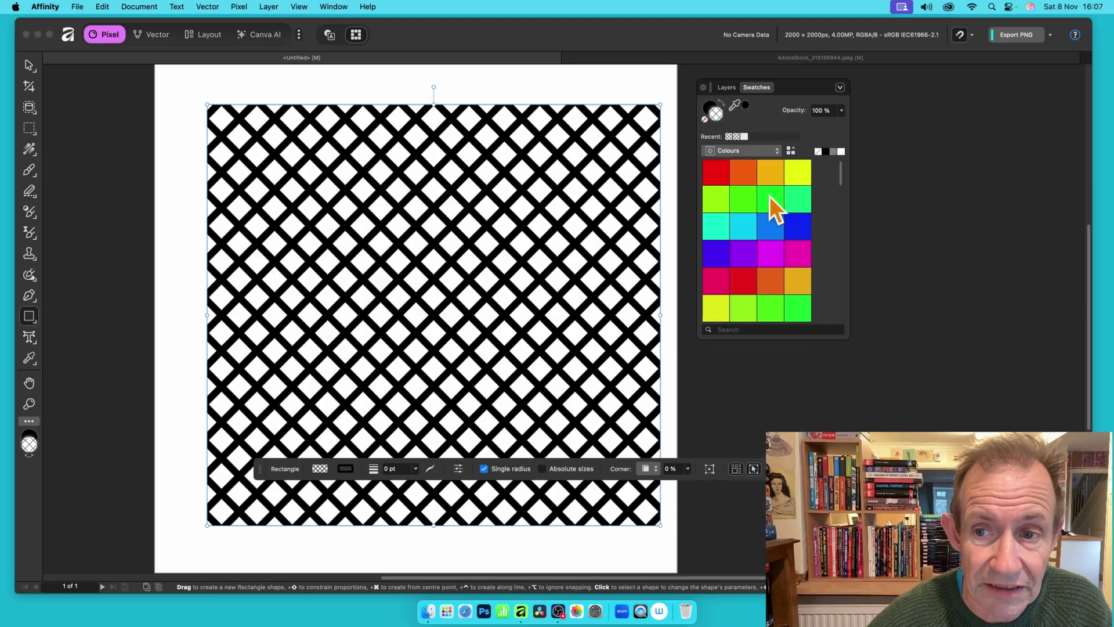
pyautogui.click(749, 172)
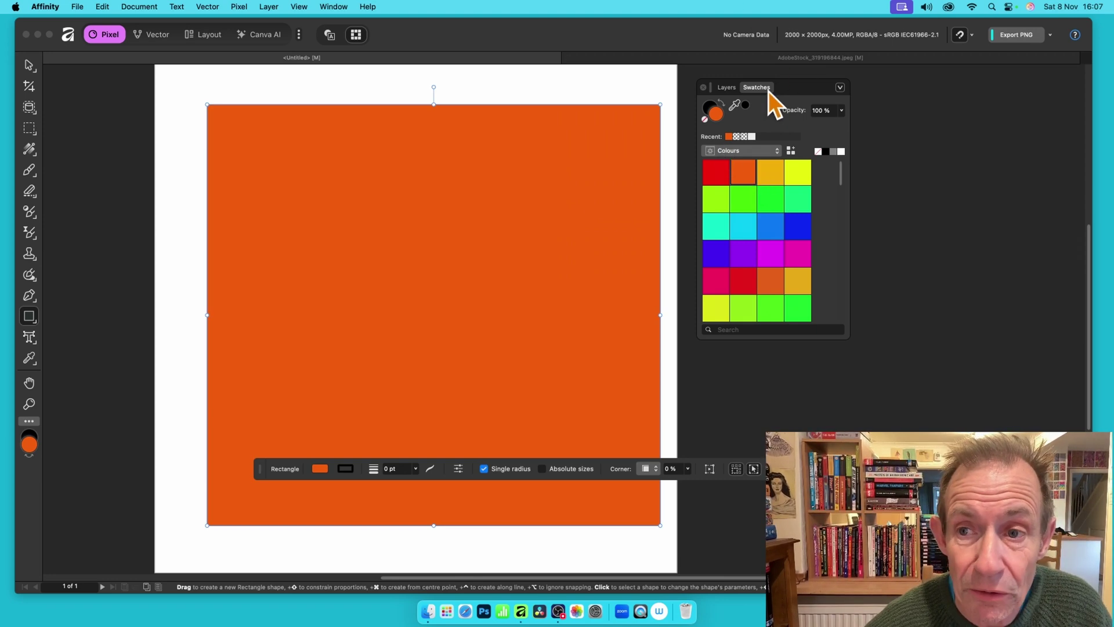
# Fill the rectangle with the first diagonal cross-hatch swatch from the Hatches palette.
pyautogui.click(746, 153)
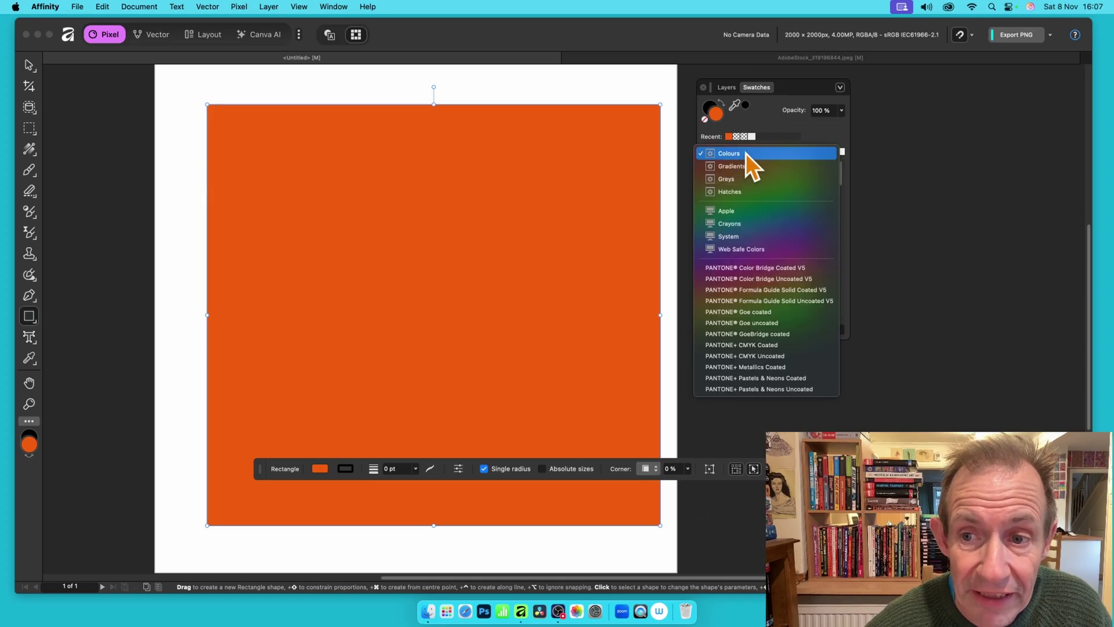
pyautogui.click(739, 192)
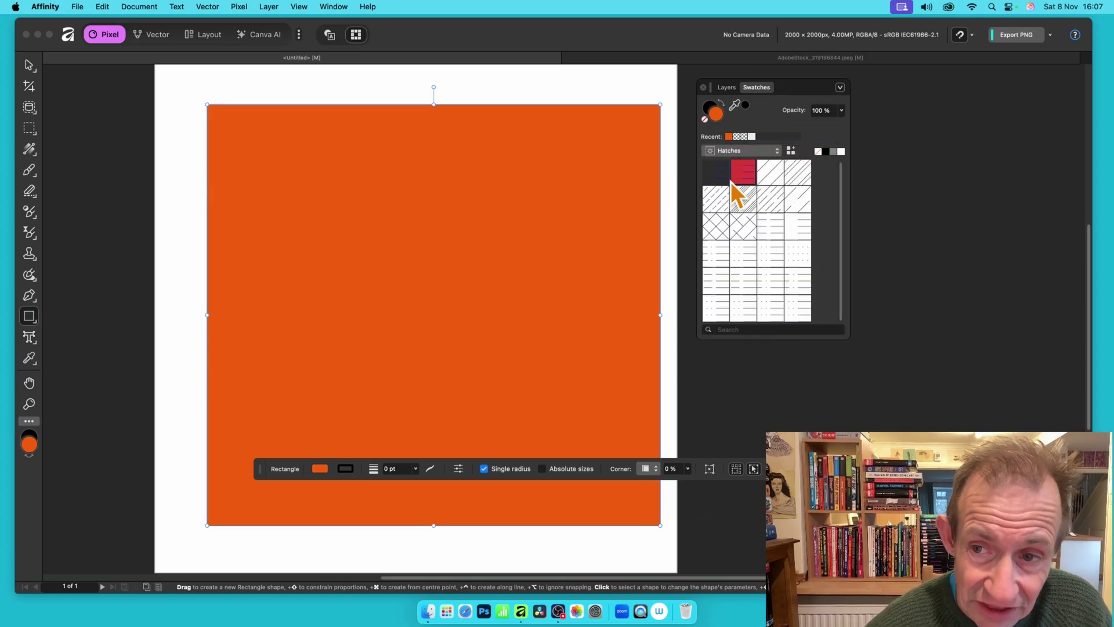
pyautogui.click(716, 227)
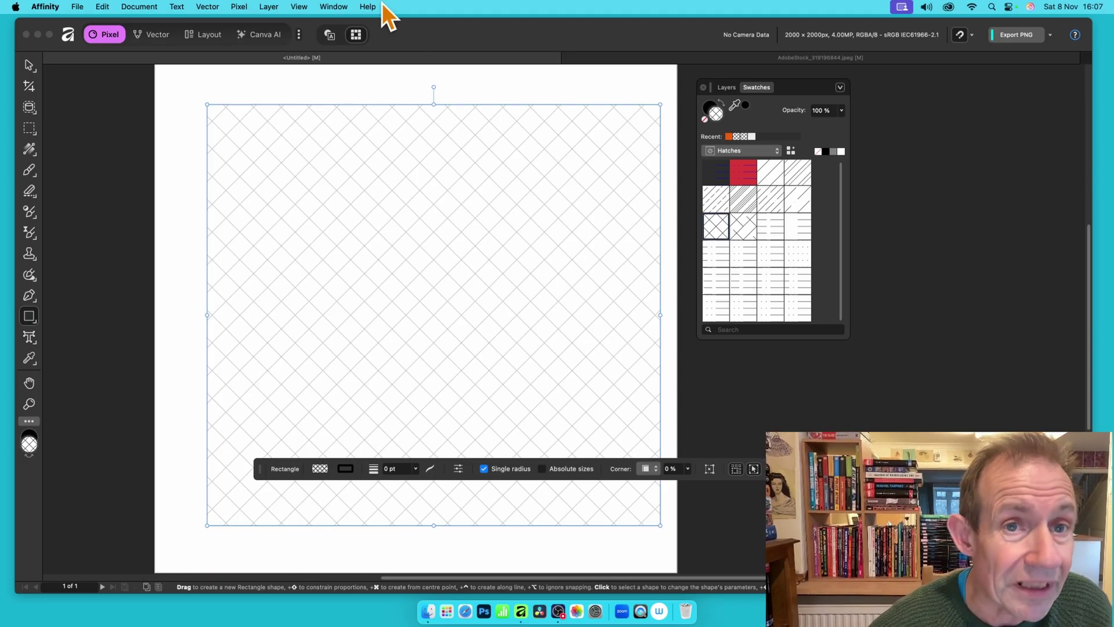
pyautogui.click(332, 5)
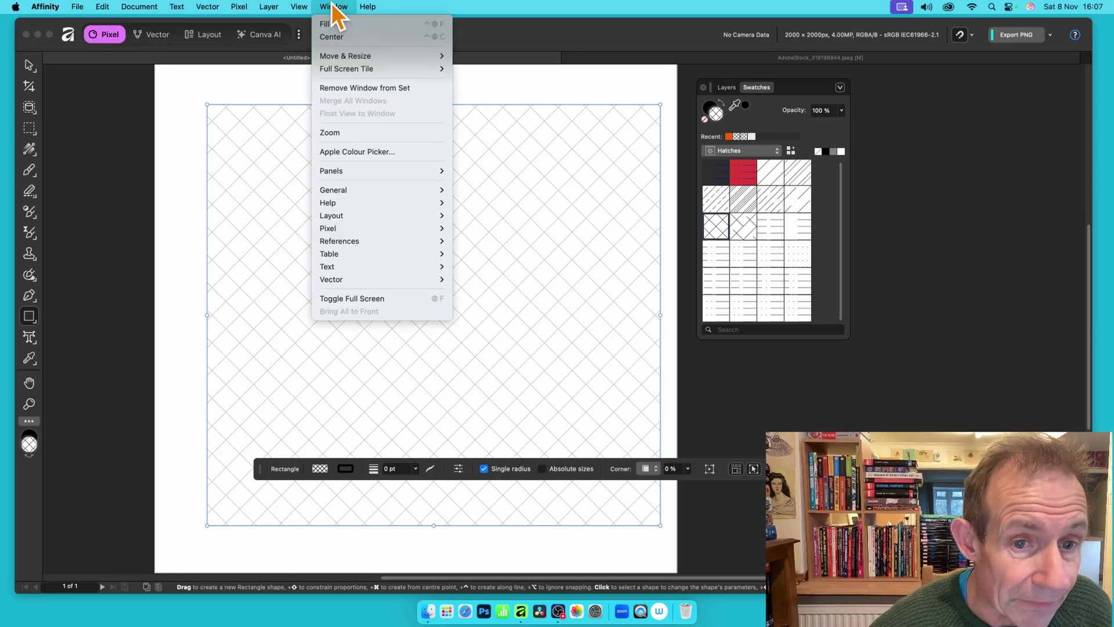
pyautogui.moveTo(355, 188)
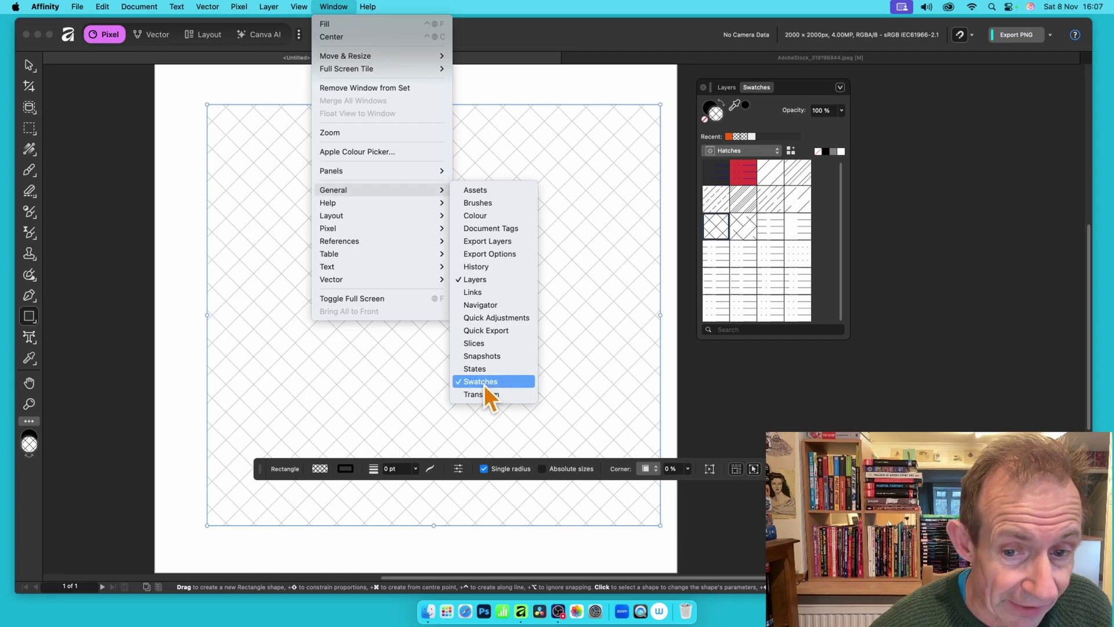
pyautogui.click(781, 134)
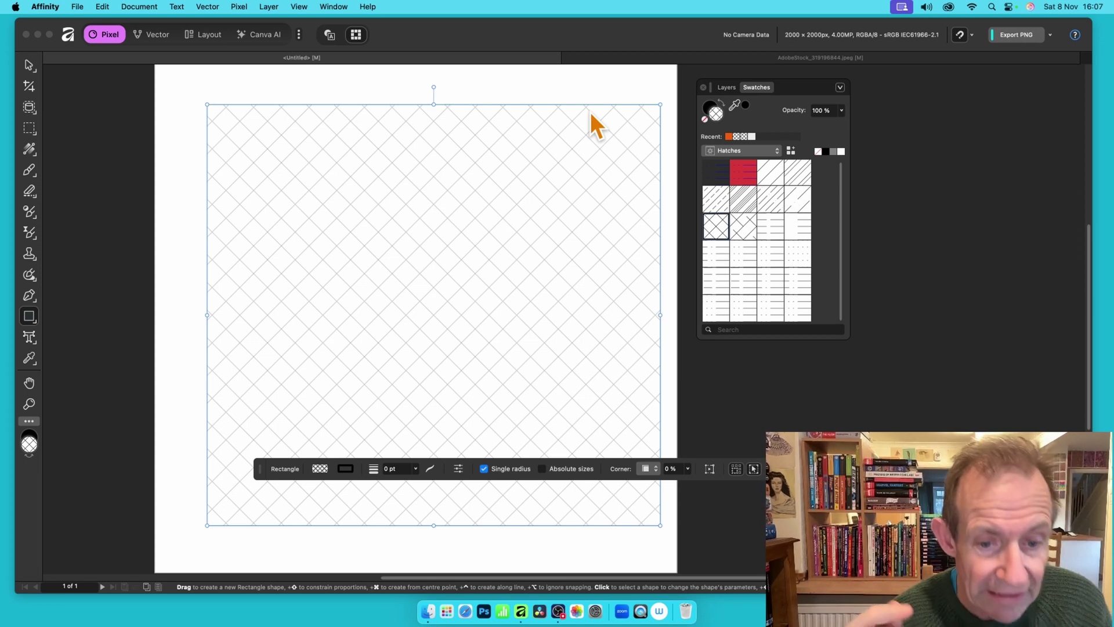
# Use the Fill Tool to set the line width of the rectangle's hatch fill to 8 pt.
pyautogui.click(33, 152)
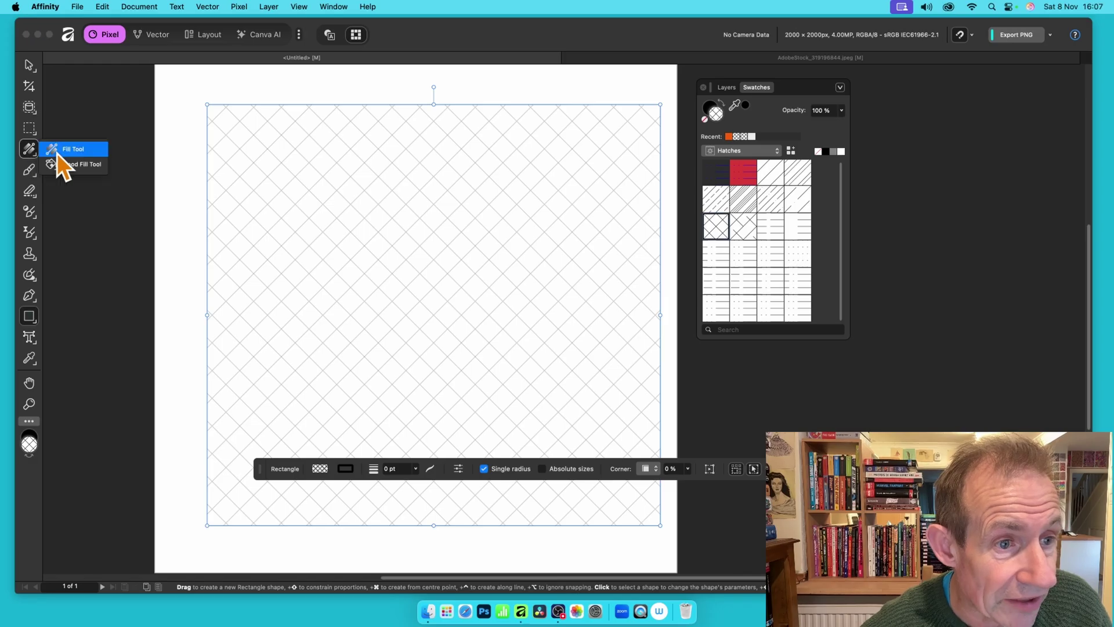
pyautogui.click(88, 154)
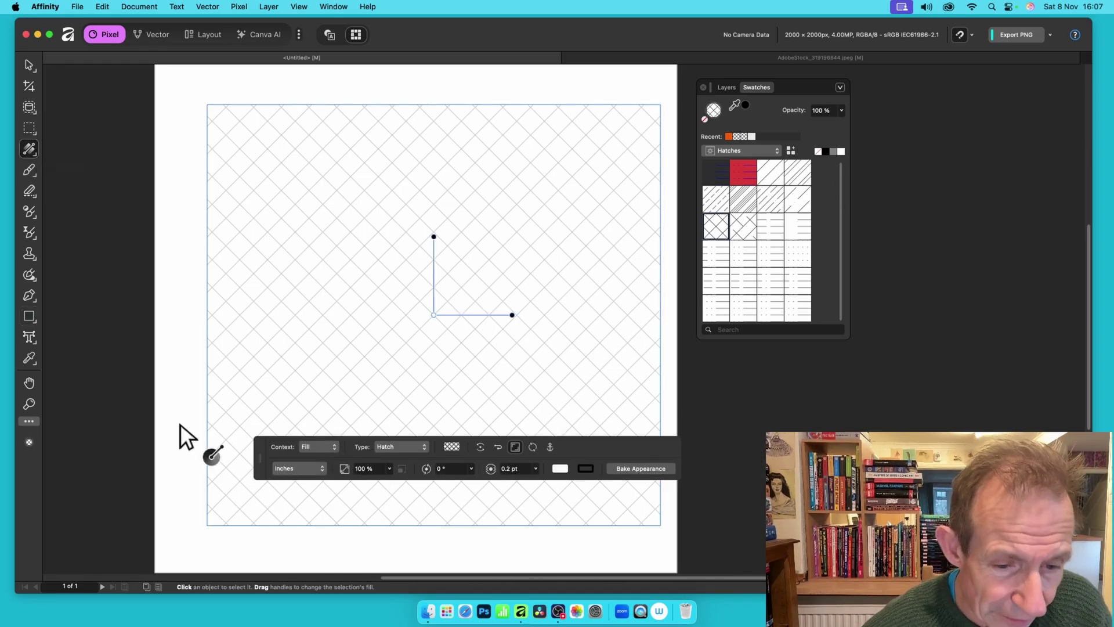
pyautogui.click(297, 4)
pyautogui.moveTo(335, 278)
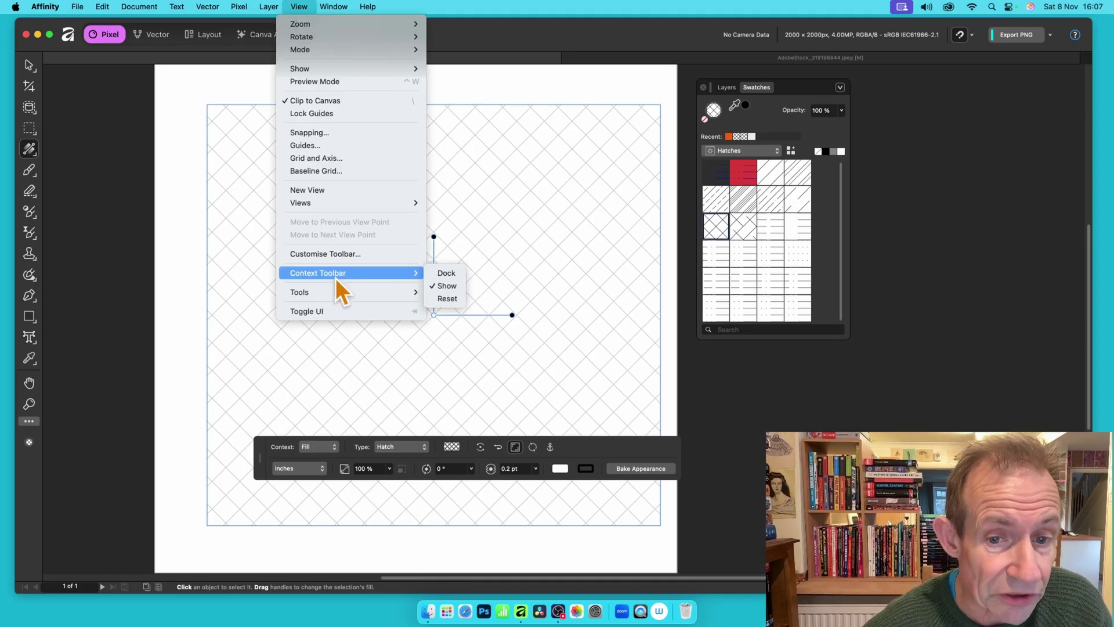
pyautogui.click(589, 450)
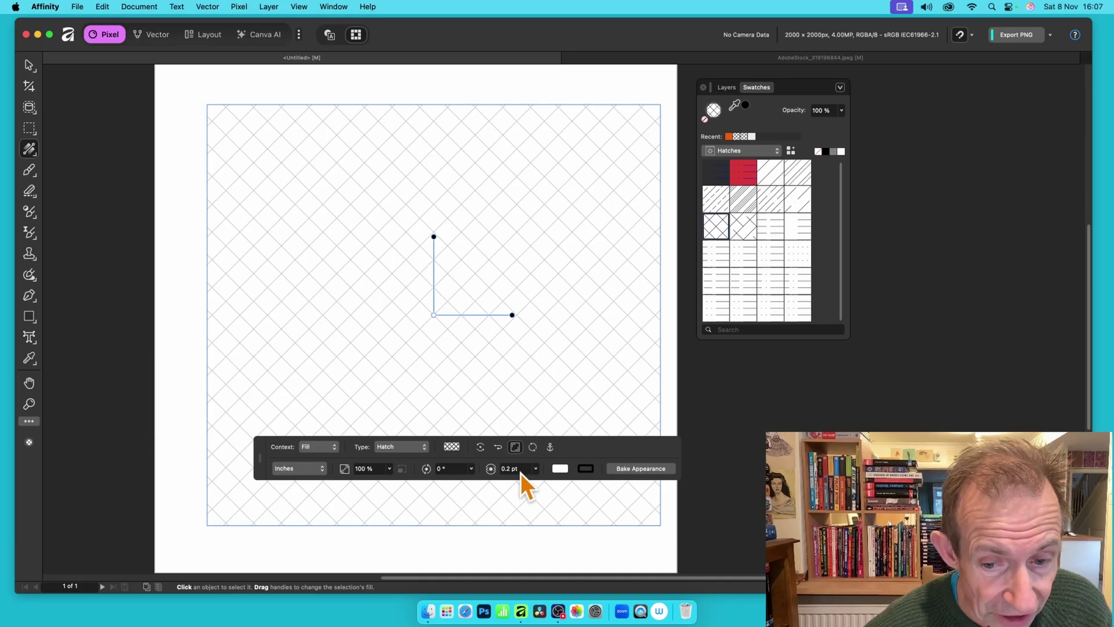
pyautogui.click(536, 469)
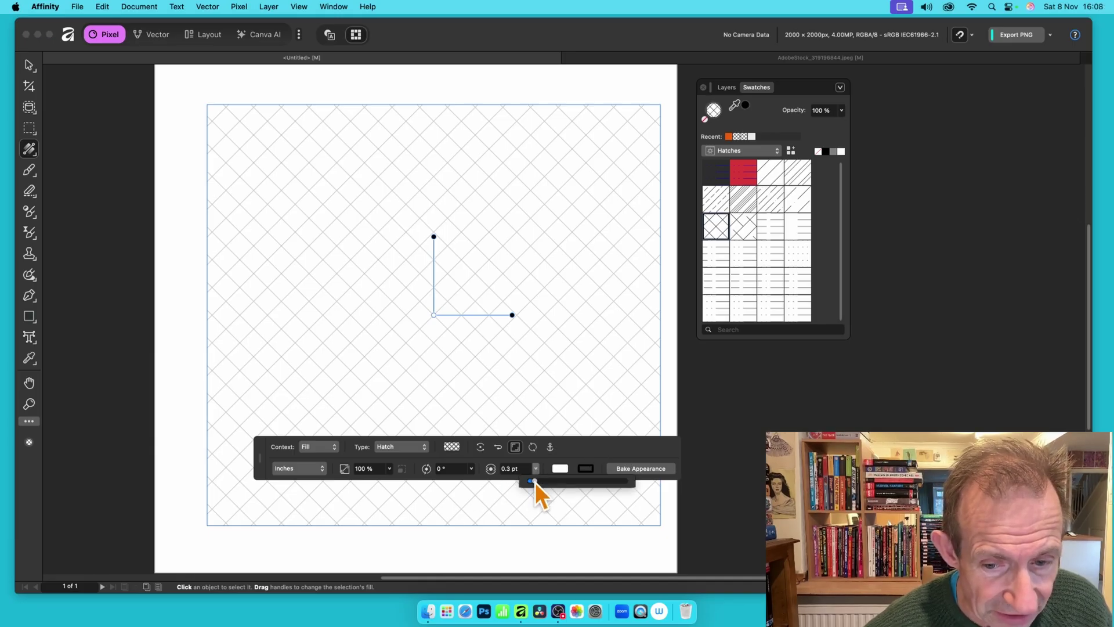
pyautogui.moveTo(535, 482); pyautogui.dragTo(542, 482)
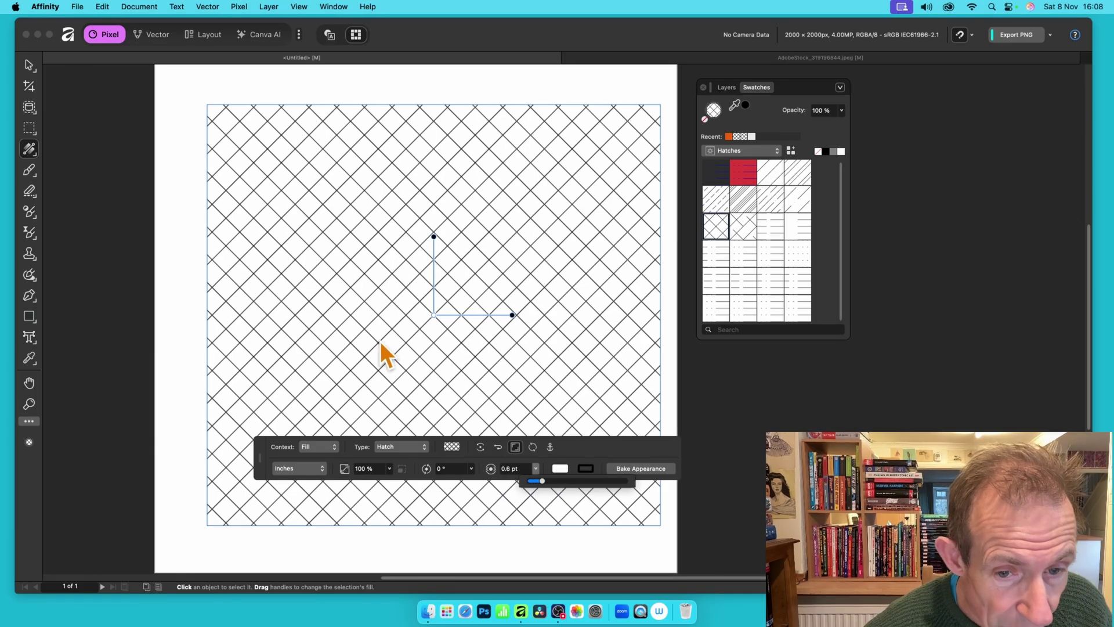
pyautogui.moveTo(542, 481); pyautogui.dragTo(566, 481)
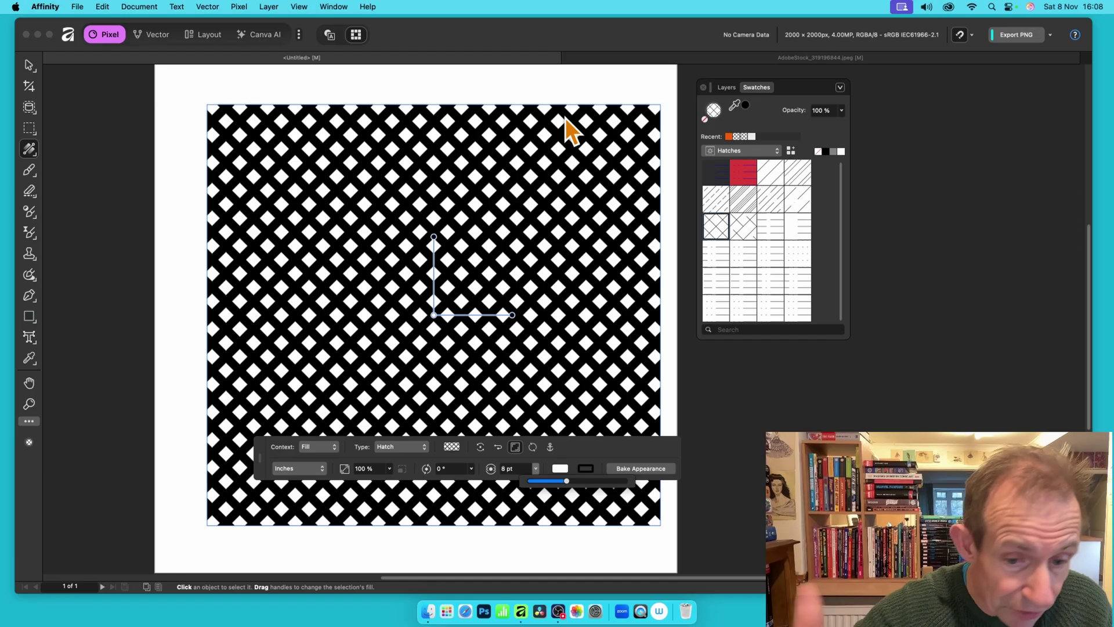
# Set the hatch scale to 139 % and bake the hatch's appearance into editable lines.
pyautogui.click(389, 469)
pyautogui.moveTo(390, 481); pyautogui.dragTo(415, 479)
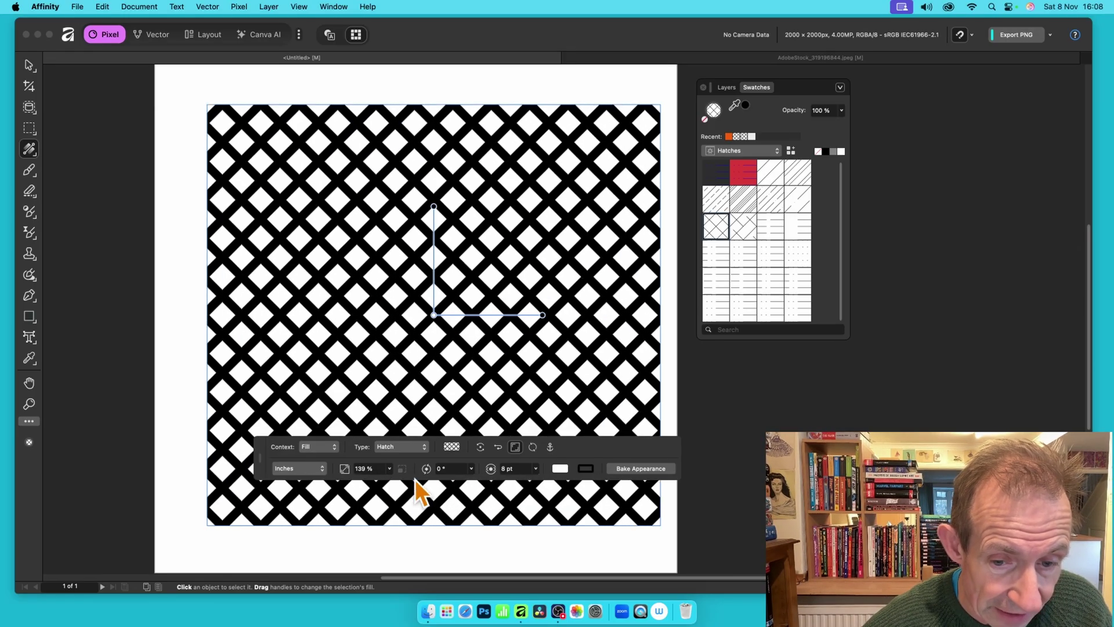
pyautogui.click(640, 472)
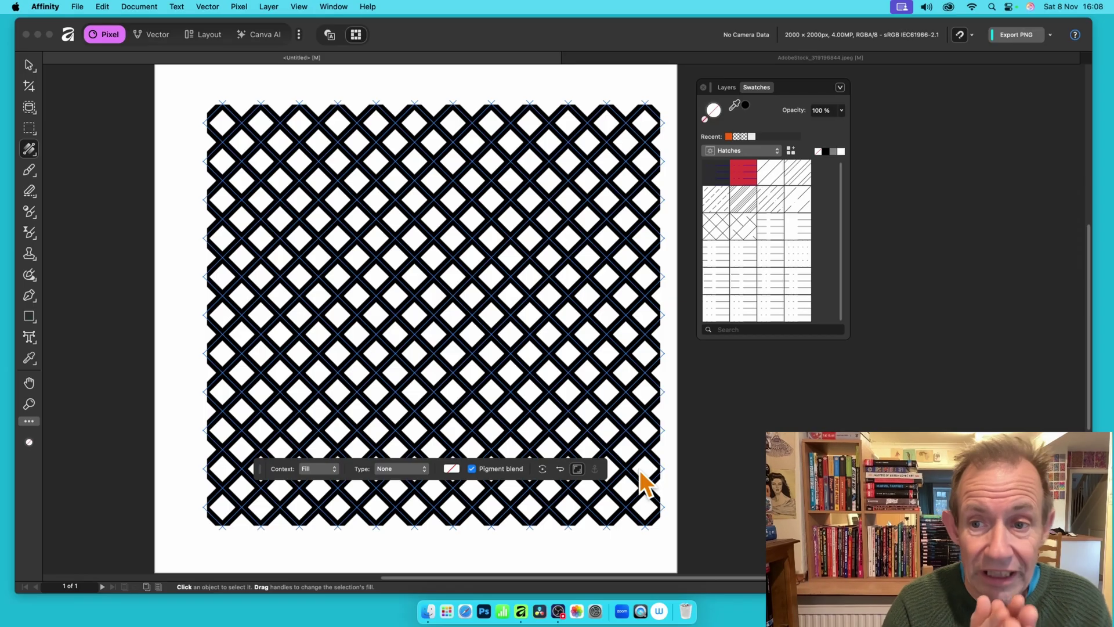
# Show the layer structure, activate the Node Tool, and expand the strokes of the baked lattice lines into filled curves.
pyautogui.click(726, 87)
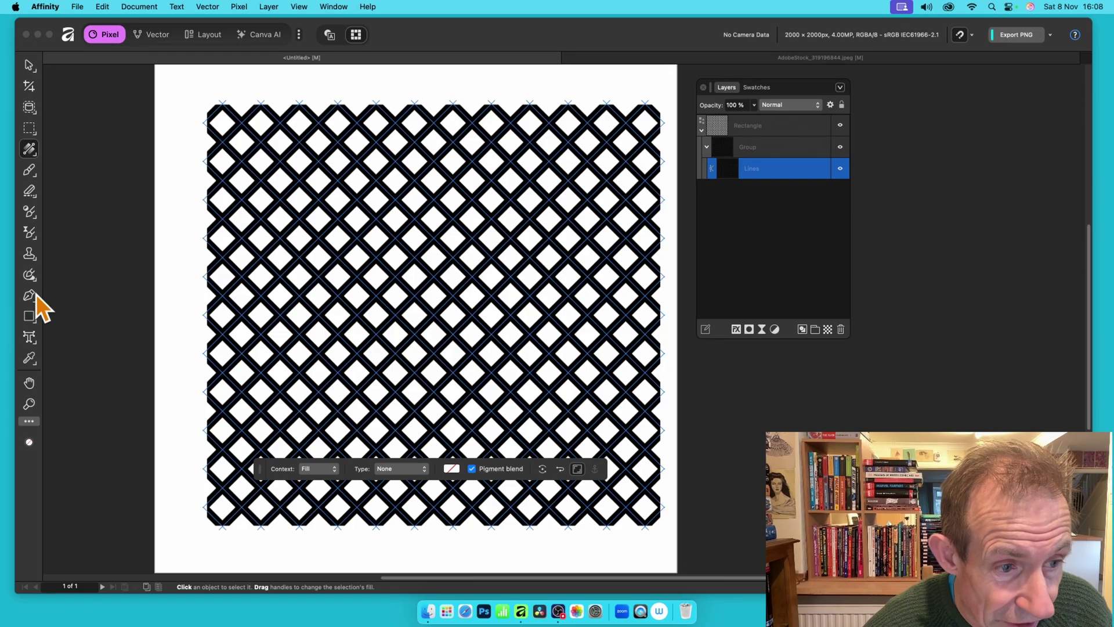
pyautogui.moveTo(30, 297); pyautogui.dragTo(93, 325)
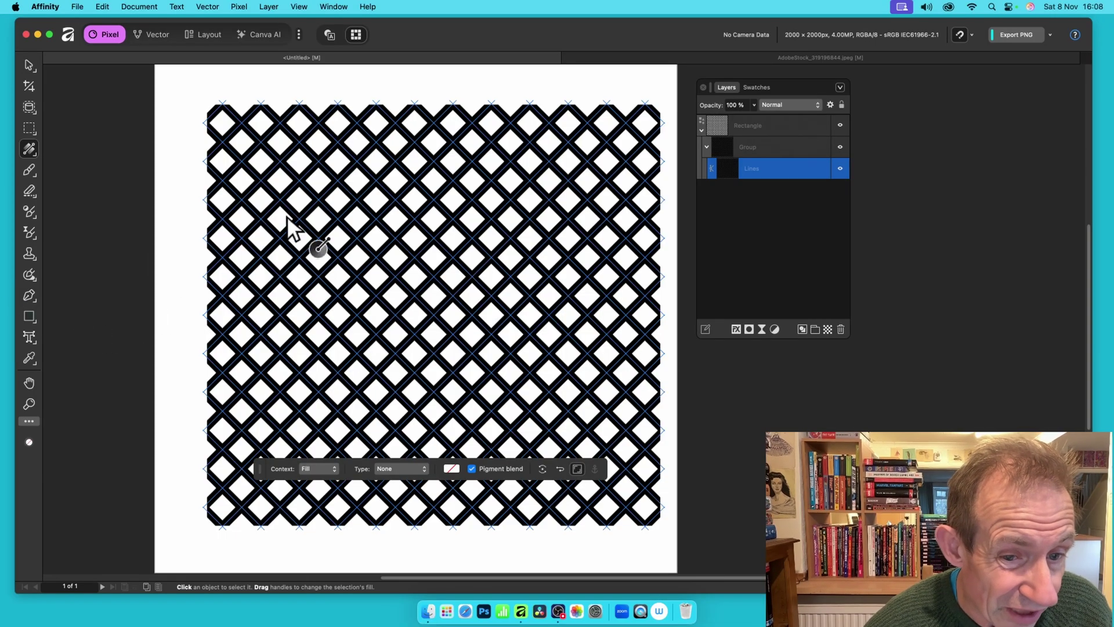
pyautogui.moveTo(34, 293); pyautogui.dragTo(65, 321)
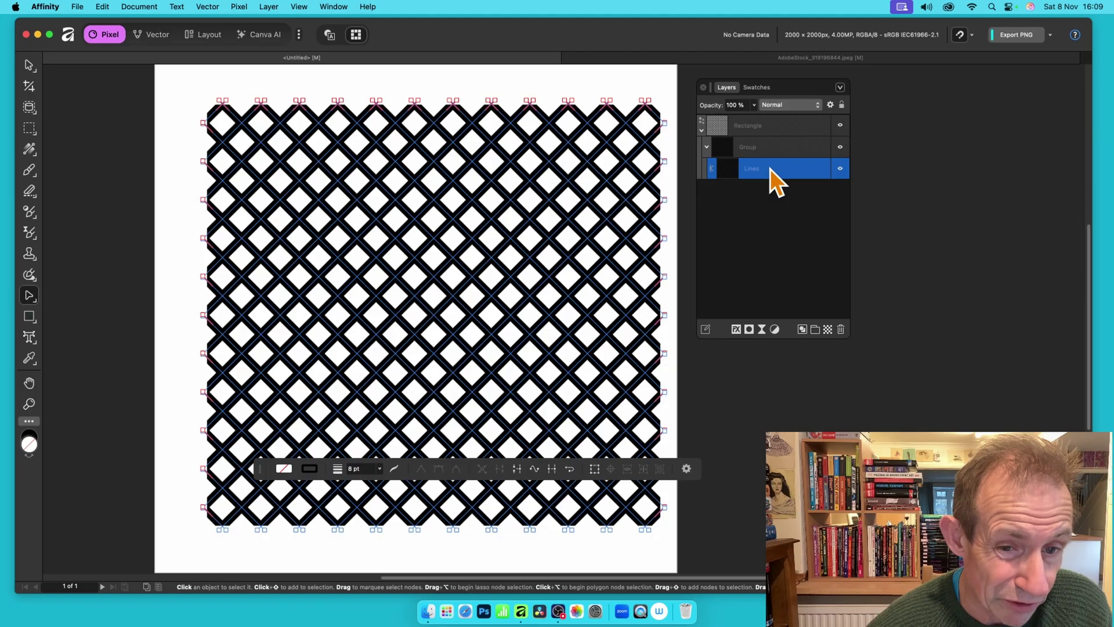
pyautogui.rightClick(422, 232)
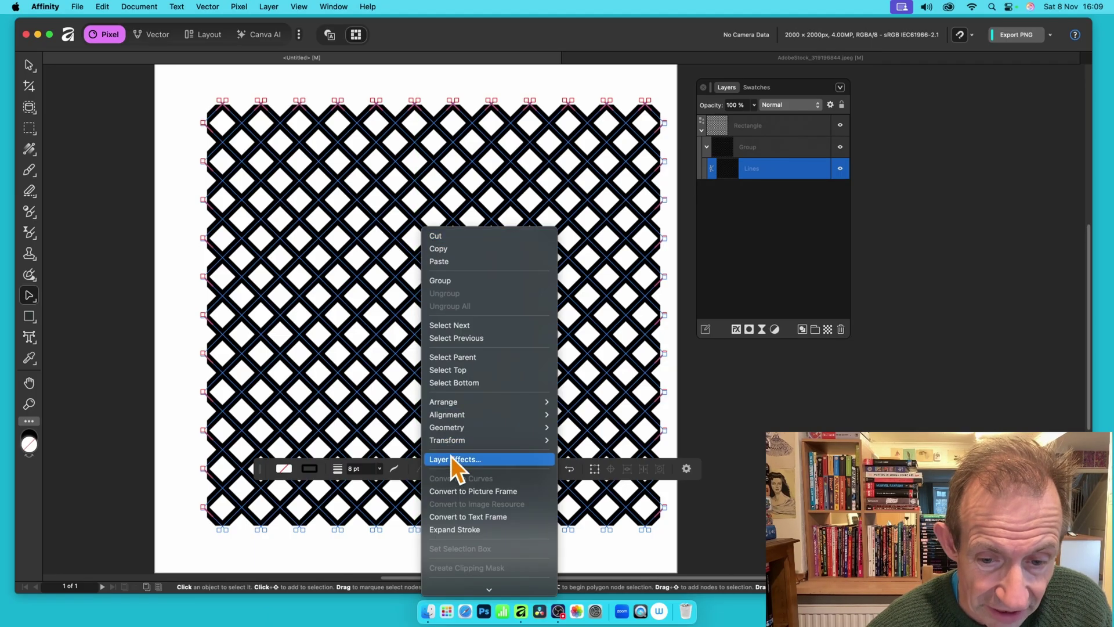
pyautogui.scroll(-2, 464, 481)
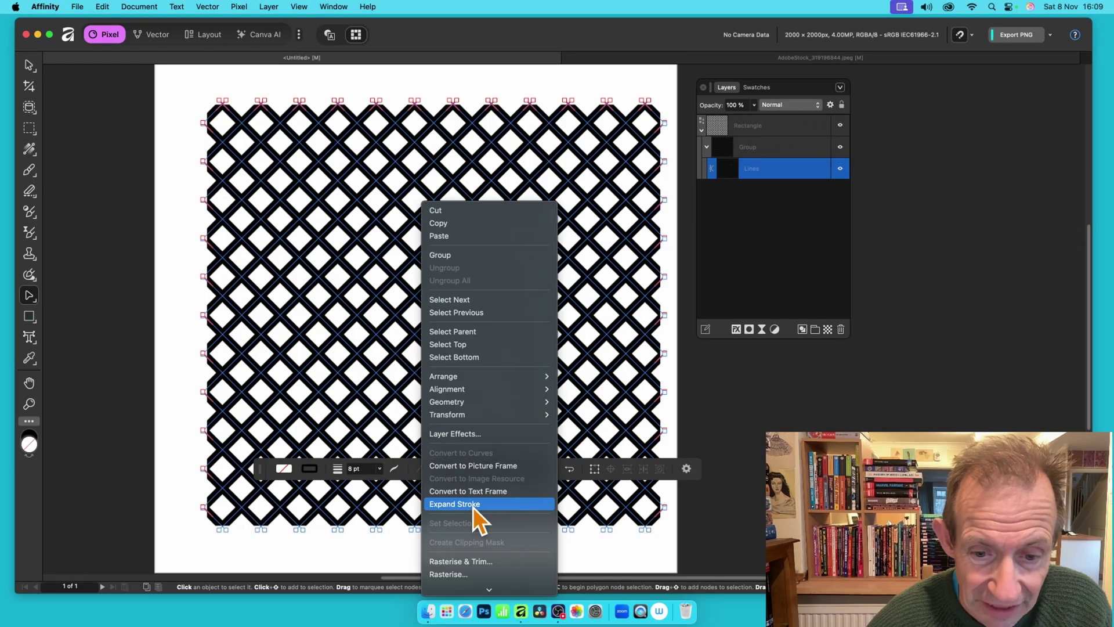
pyautogui.click(473, 505)
pyautogui.rightClick(353, 270)
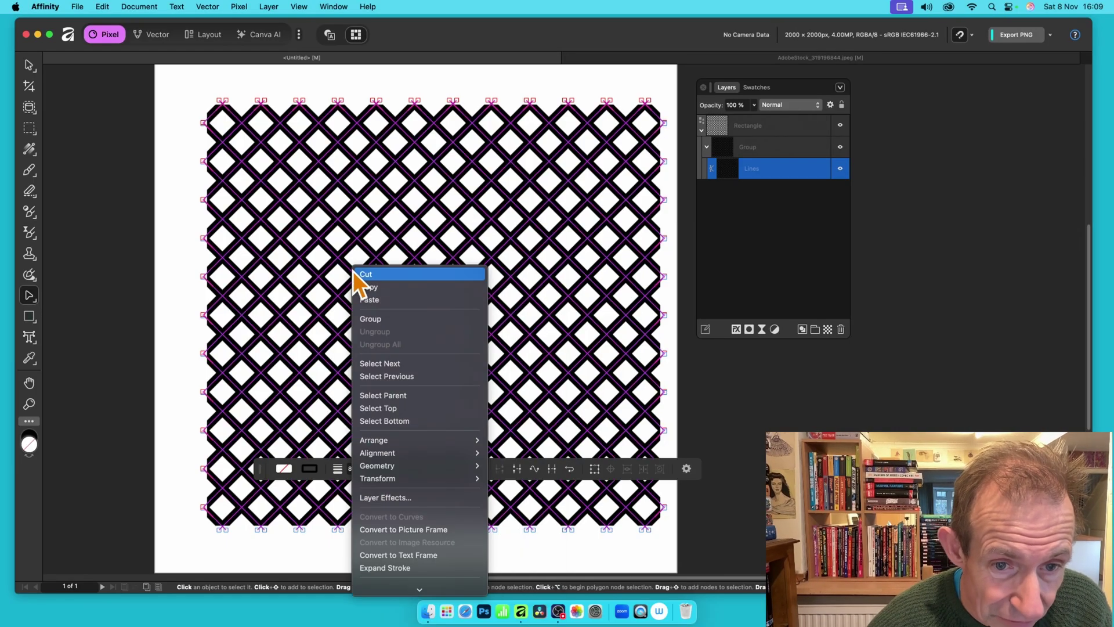
pyautogui.scroll(-3, 420, 545)
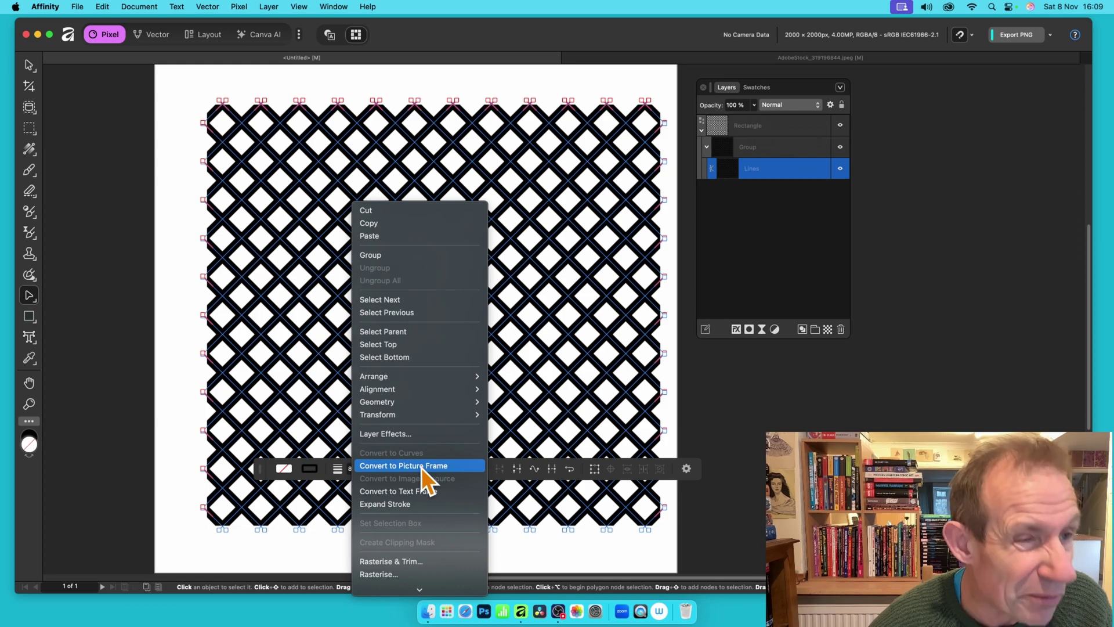
pyautogui.click(393, 509)
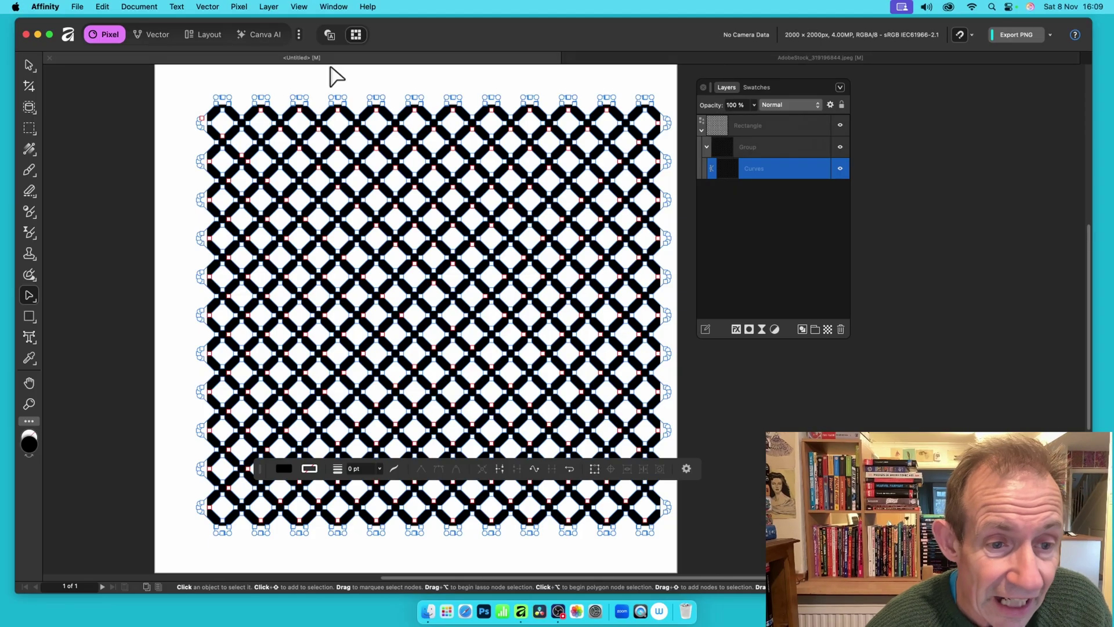
pyautogui.press('super+a')
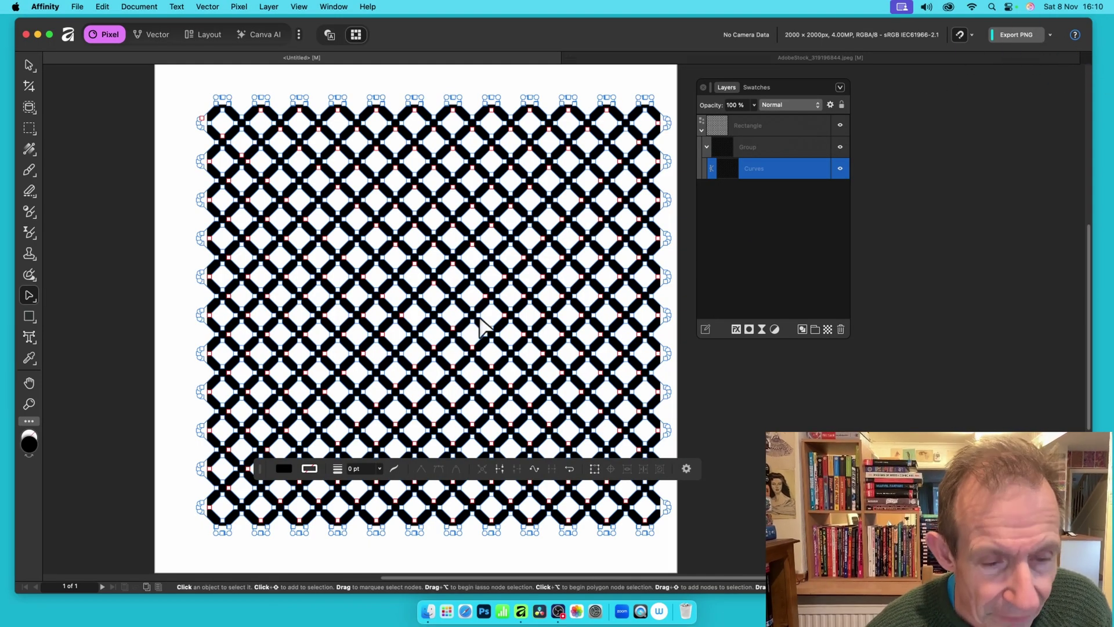
# Copy the selected face region from AdobeStock_319196844.jpeg and return to the untitled lattice document.
pyautogui.click(743, 61)
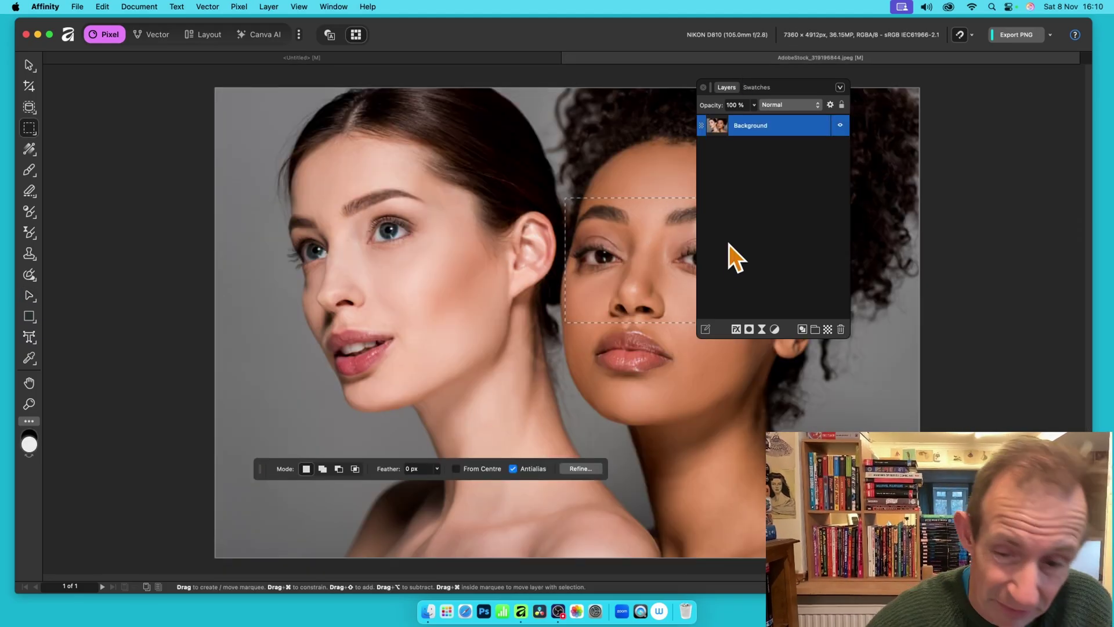
pyautogui.click(108, 6)
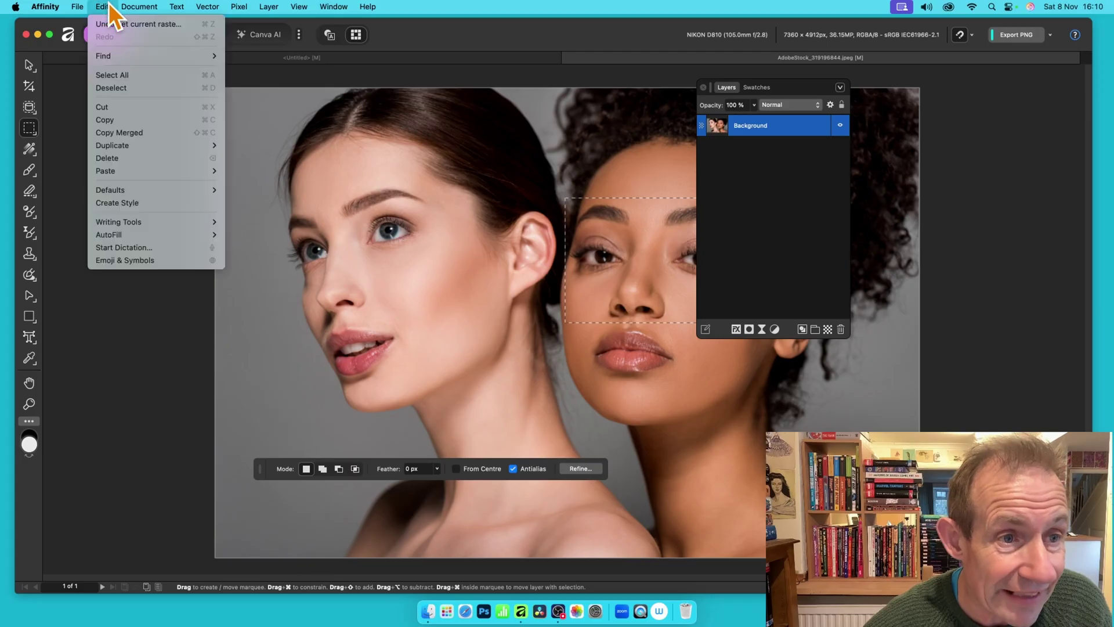
pyautogui.click(109, 118)
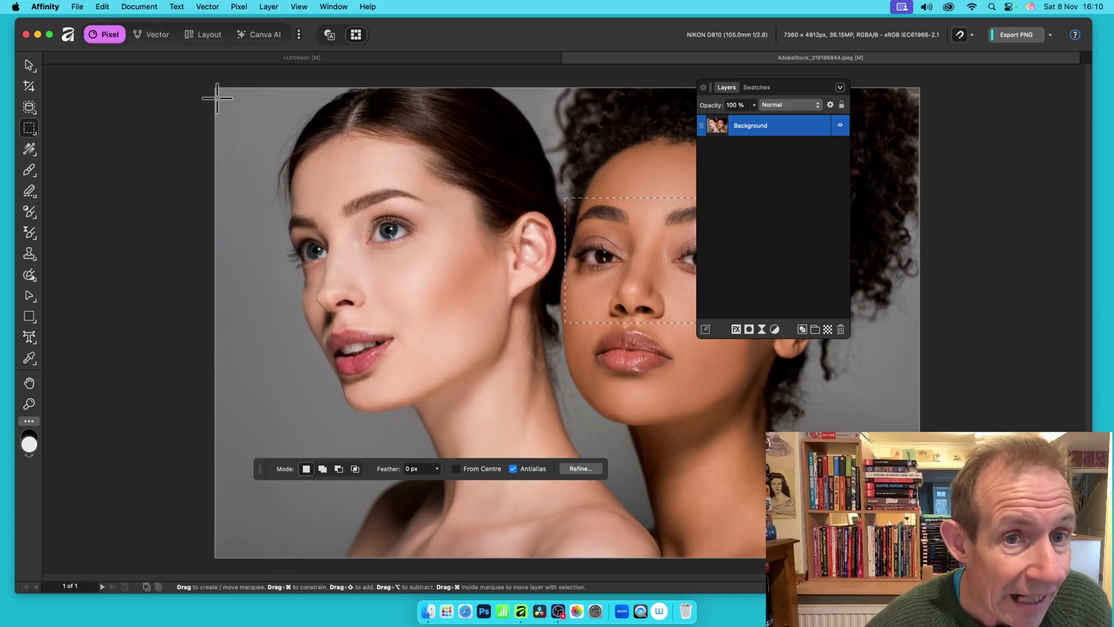
pyautogui.click(312, 61)
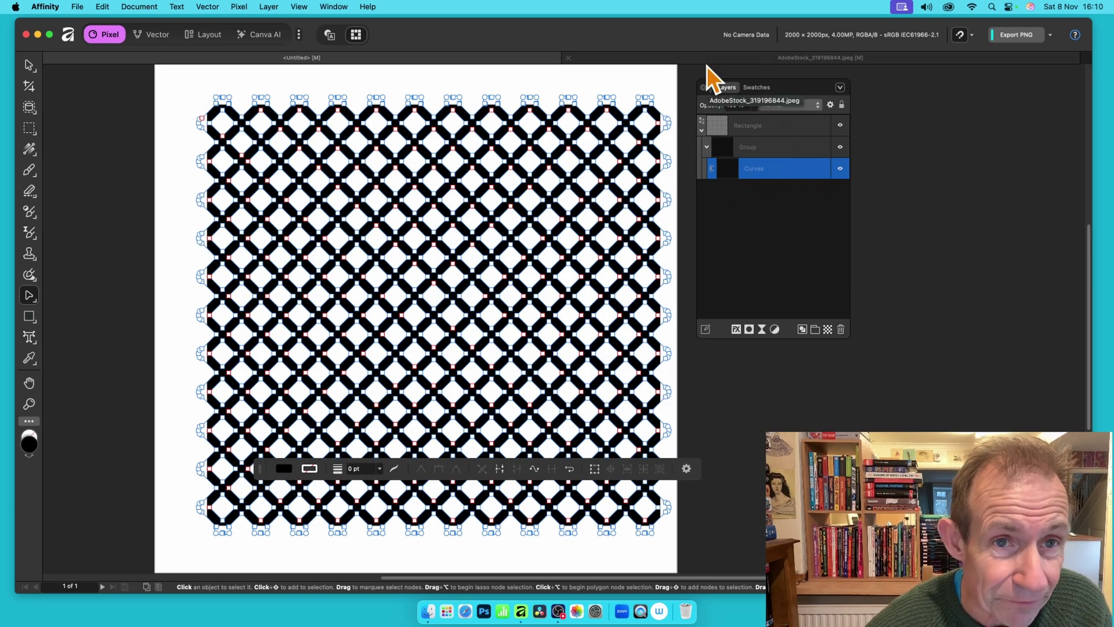
# Paste the copied face image inside the expanded lattice curves so that it is clipped to the lattice.
pyautogui.click(341, 5)
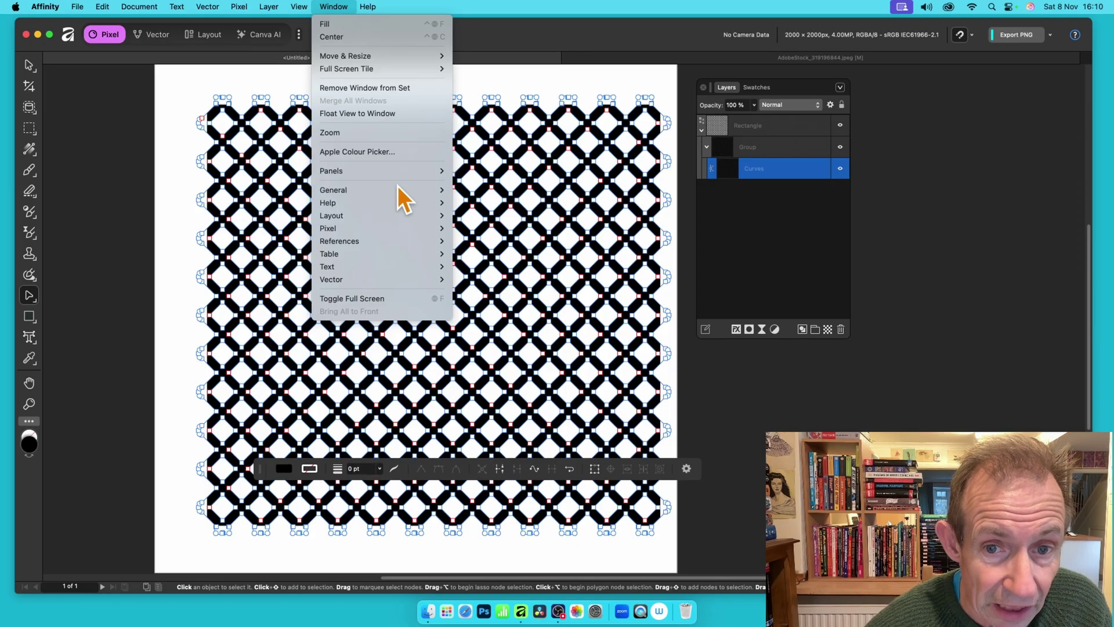
pyautogui.click(485, 284)
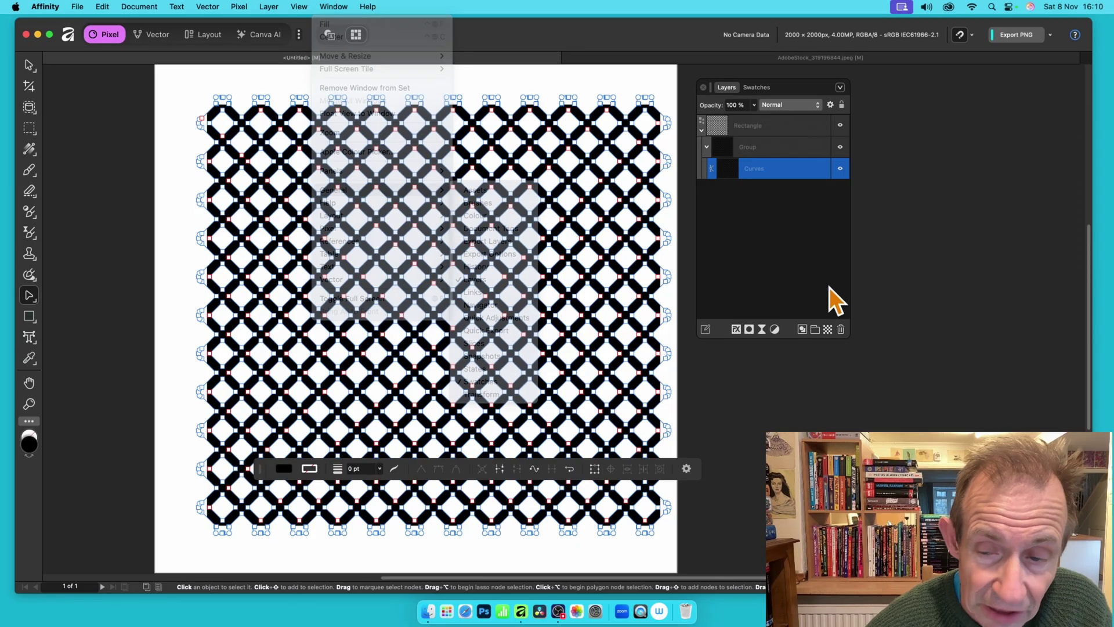
pyautogui.click(107, 6)
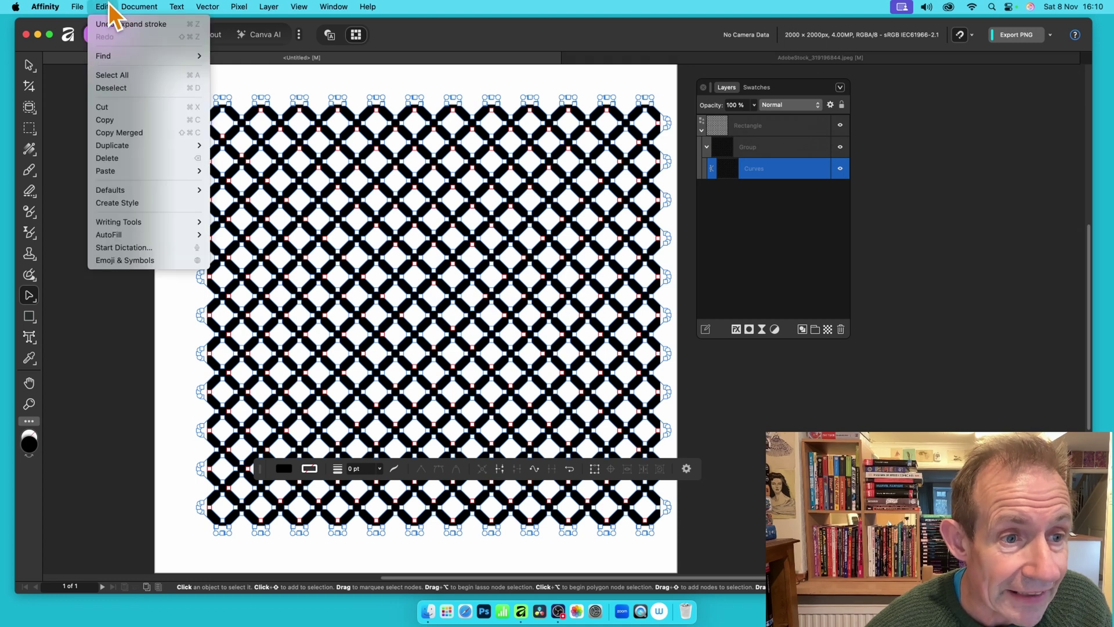
pyautogui.moveTo(113, 171)
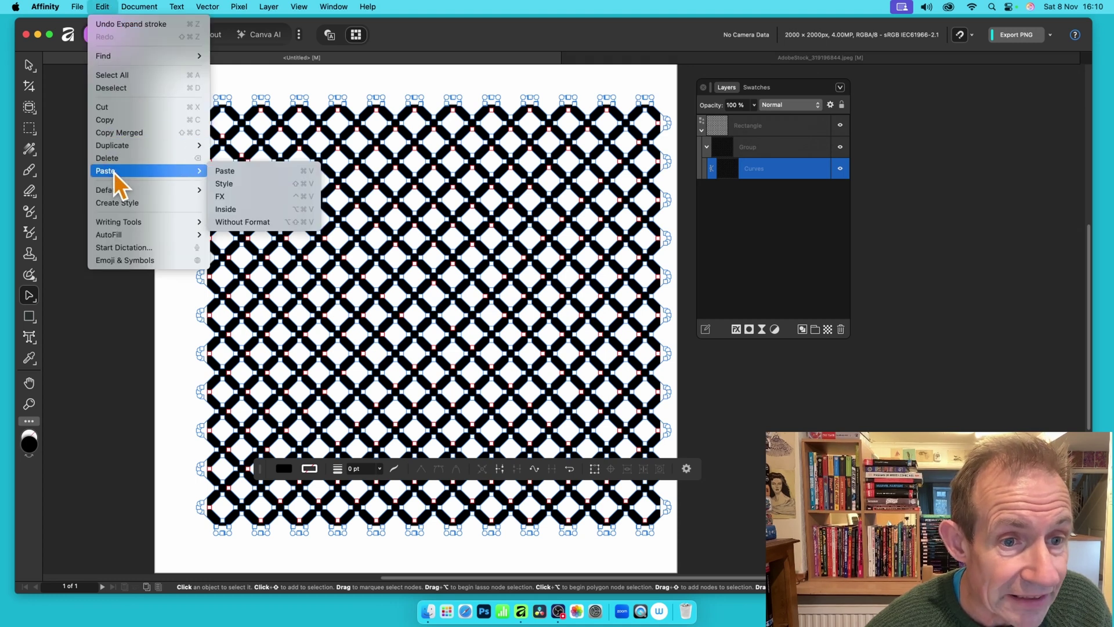
pyautogui.click(235, 213)
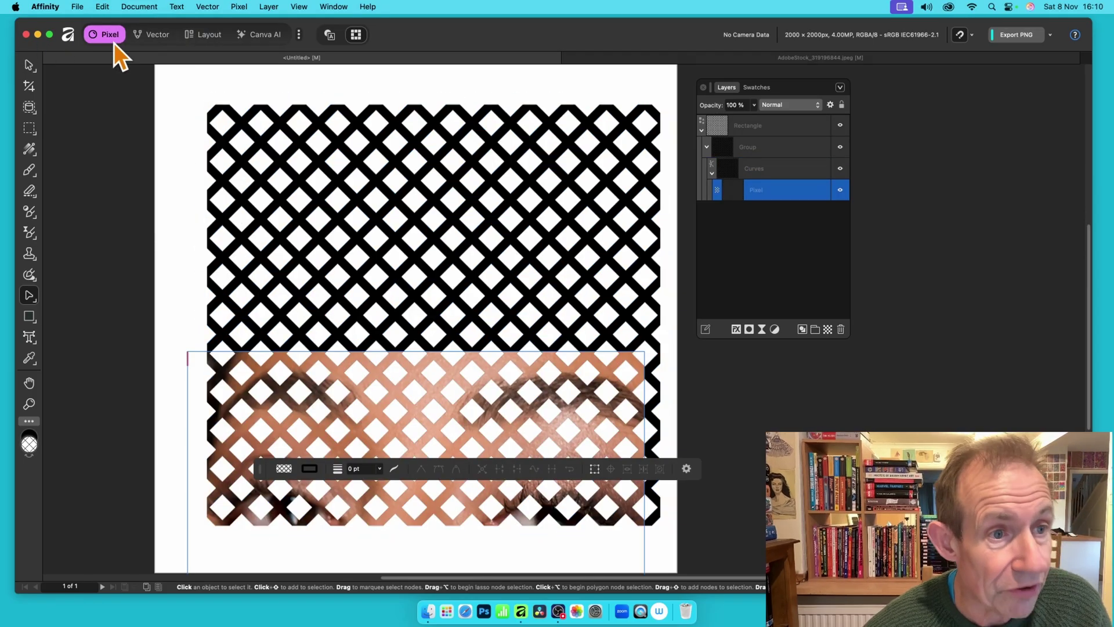
# Use the Move Tool to reposition the pasted face image and enlarge it until it covers the whole lattice.
pyautogui.click(27, 65)
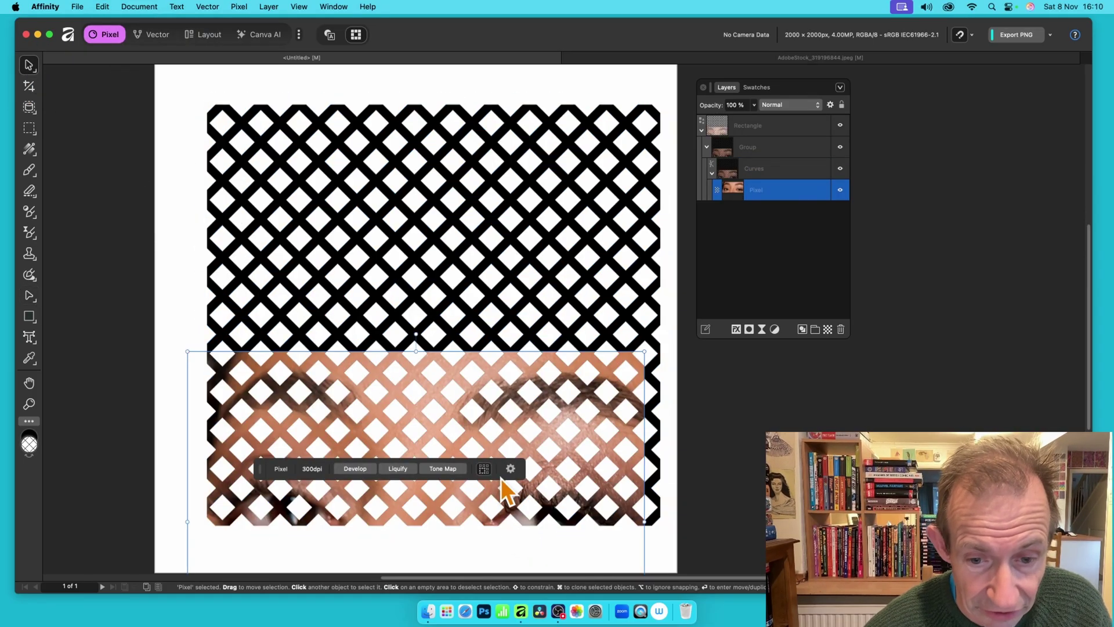
pyautogui.moveTo(475, 450); pyautogui.dragTo(496, 262)
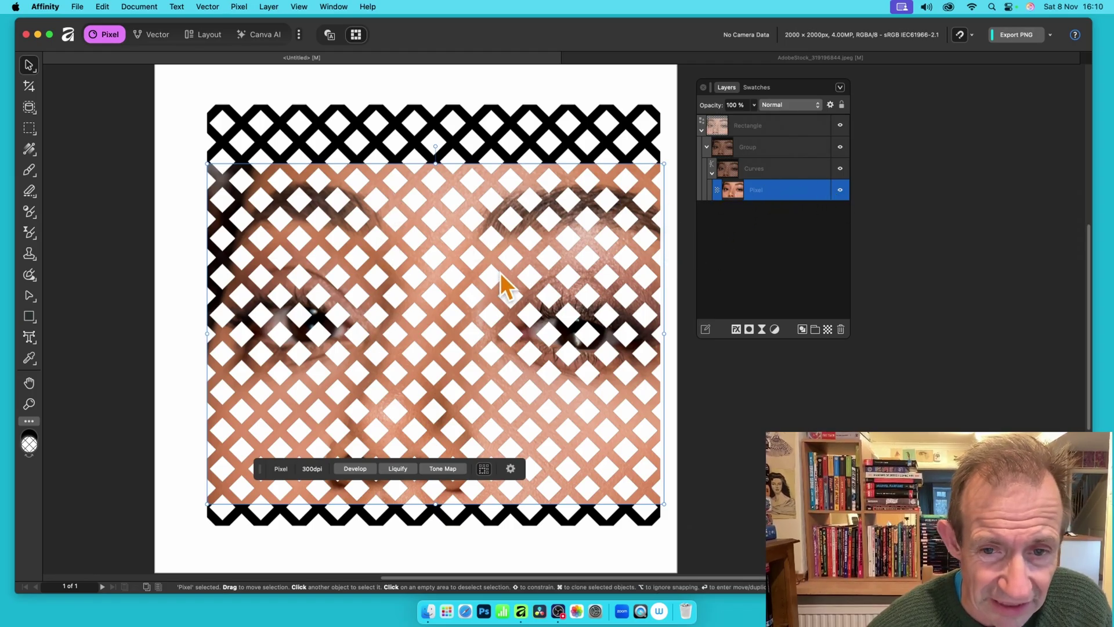
pyautogui.moveTo(491, 259); pyautogui.dragTo(415, 168)
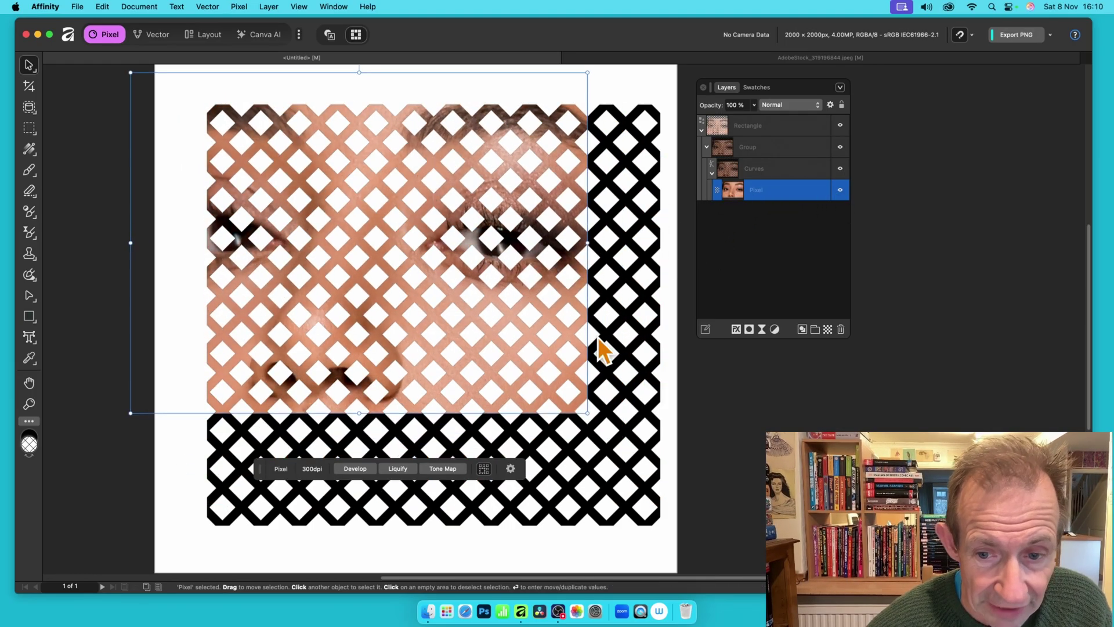
pyautogui.moveTo(585, 410); pyautogui.dragTo(727, 560)
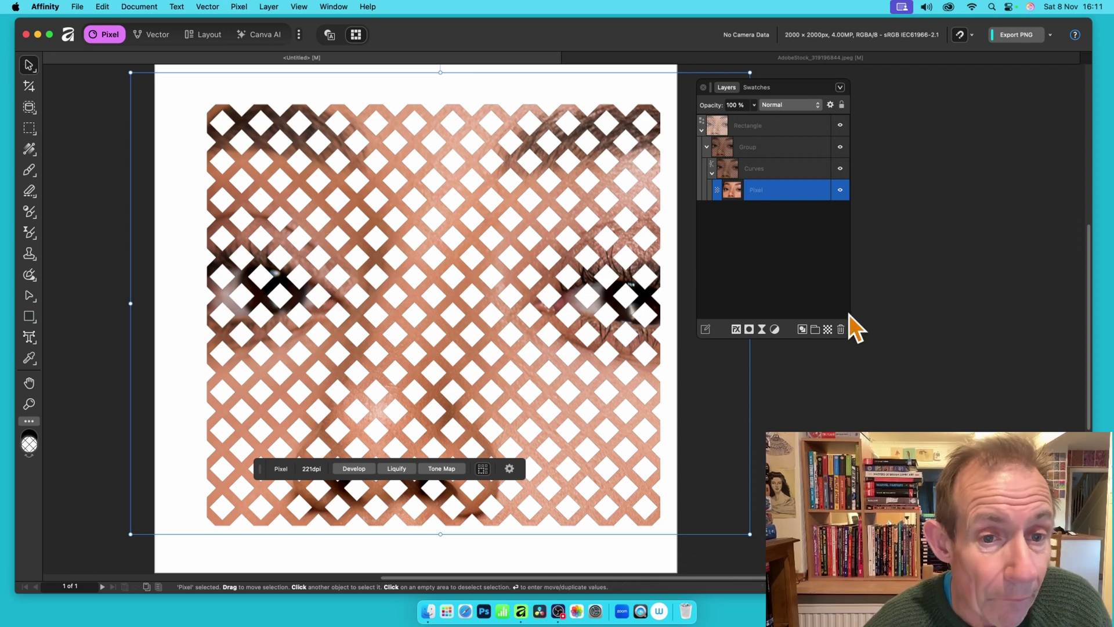
# Add a 3D layer effect with a radius of 16.9 px to the Curves layer.
pyautogui.click(774, 168)
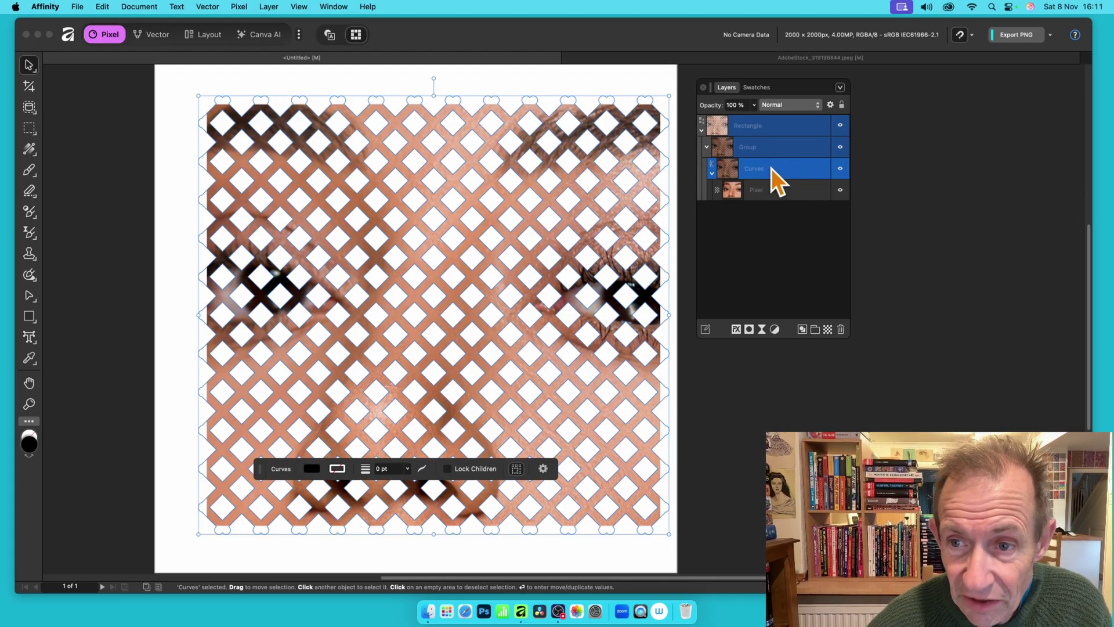
pyautogui.click(736, 329)
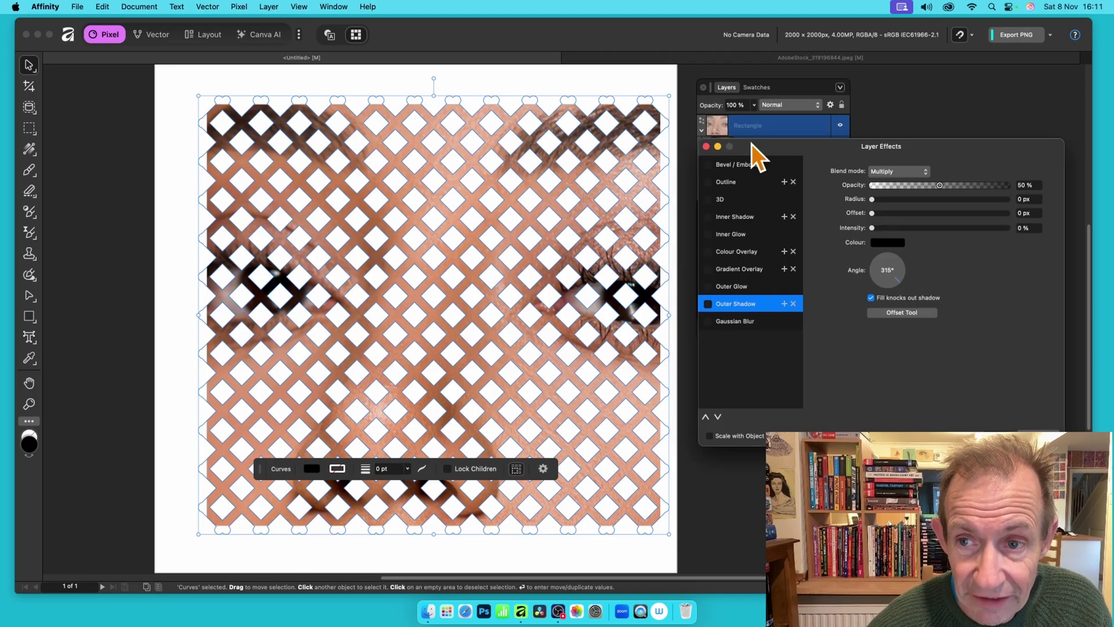
pyautogui.moveTo(751, 144); pyautogui.dragTo(353, 82)
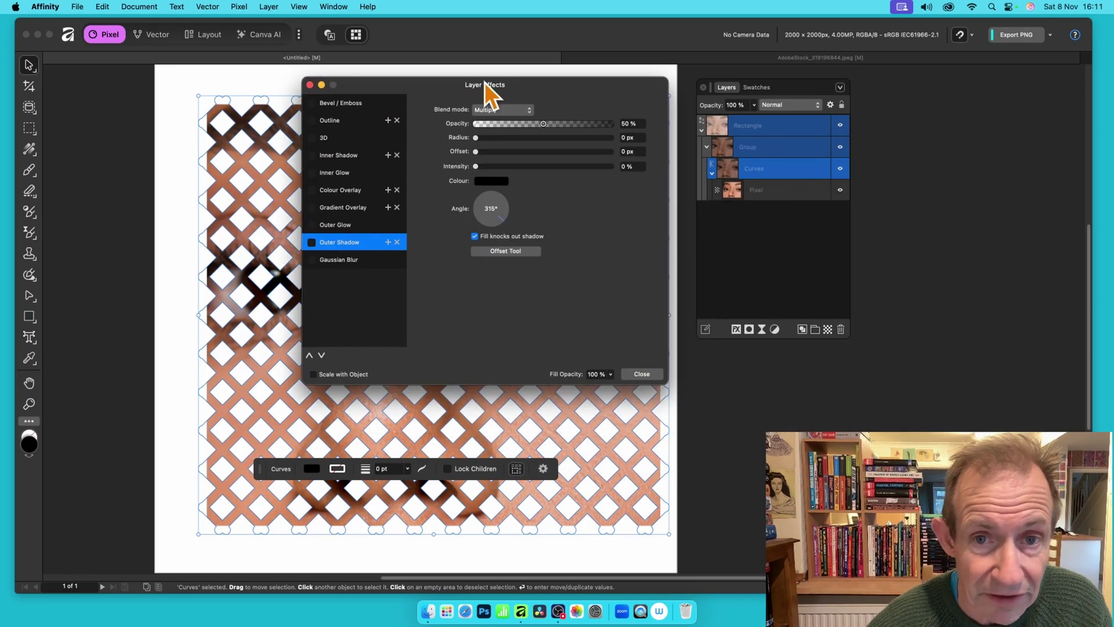
pyautogui.click(313, 138)
pyautogui.moveTo(538, 110); pyautogui.dragTo(545, 110)
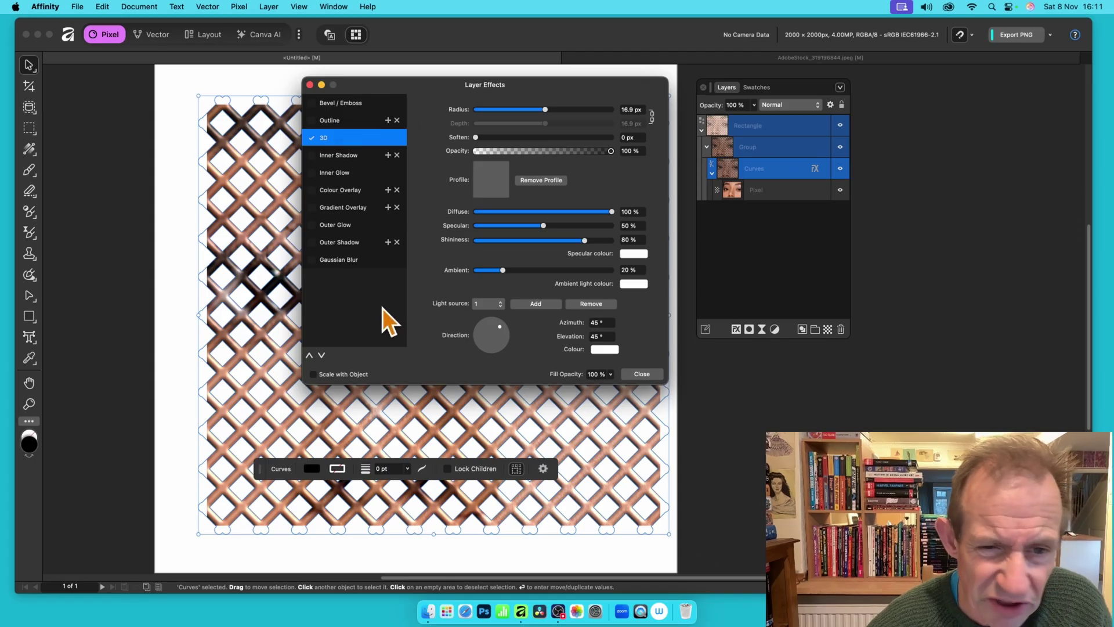
# Add an outer shadow to the lattice with radius 22 px, offset 28.1 px and intensity 41 %, and close the layer effects.
pyautogui.click(332, 241)
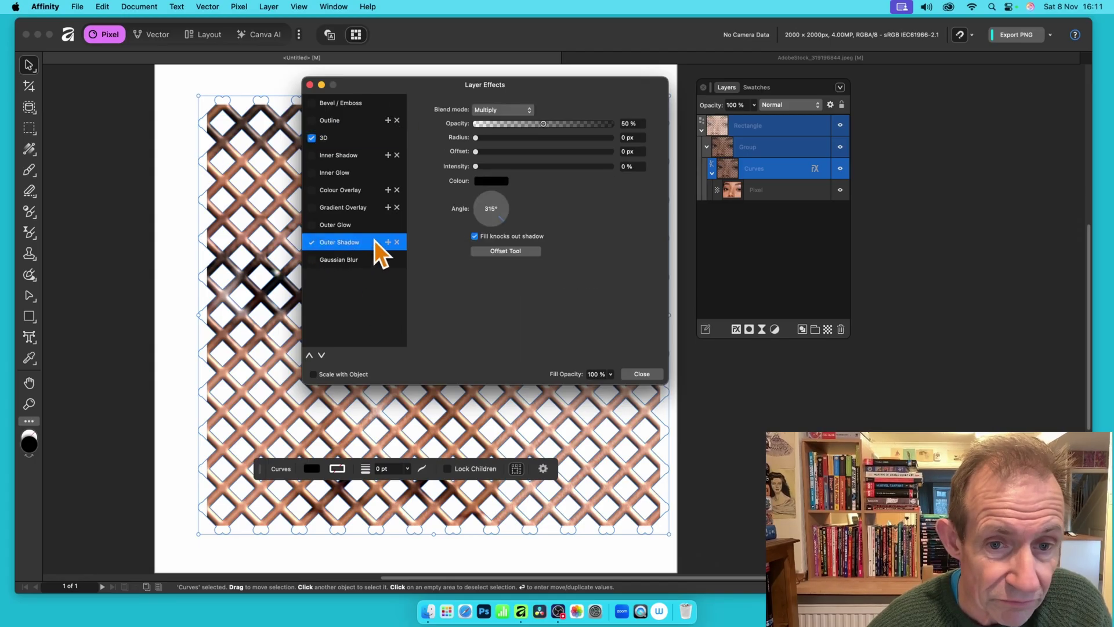
pyautogui.moveTo(486, 139); pyautogui.dragTo(530, 172)
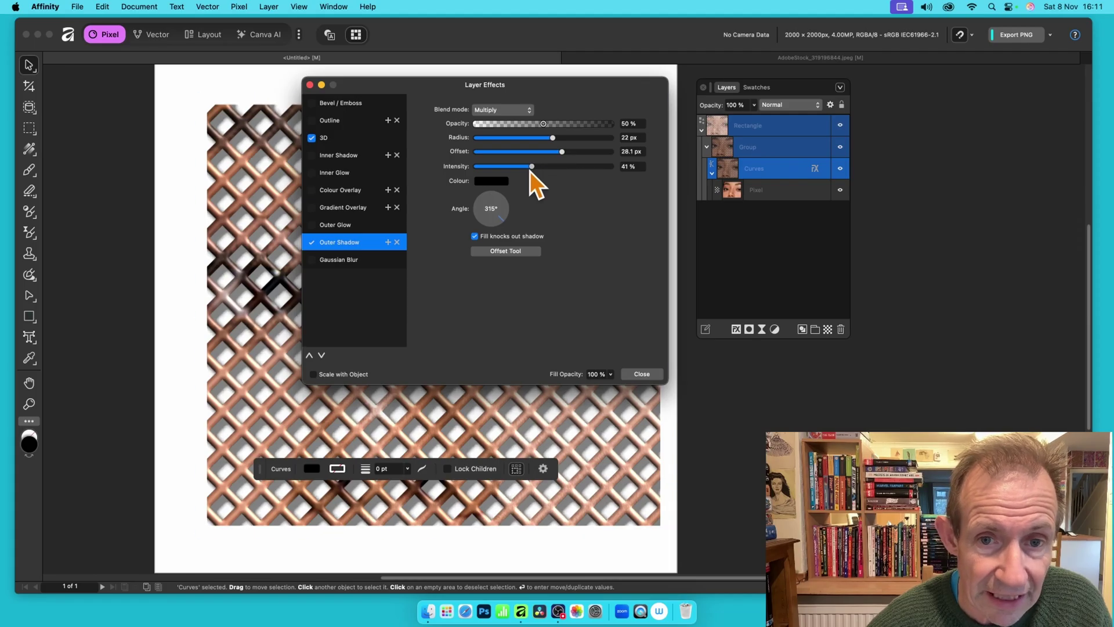
pyautogui.click(310, 85)
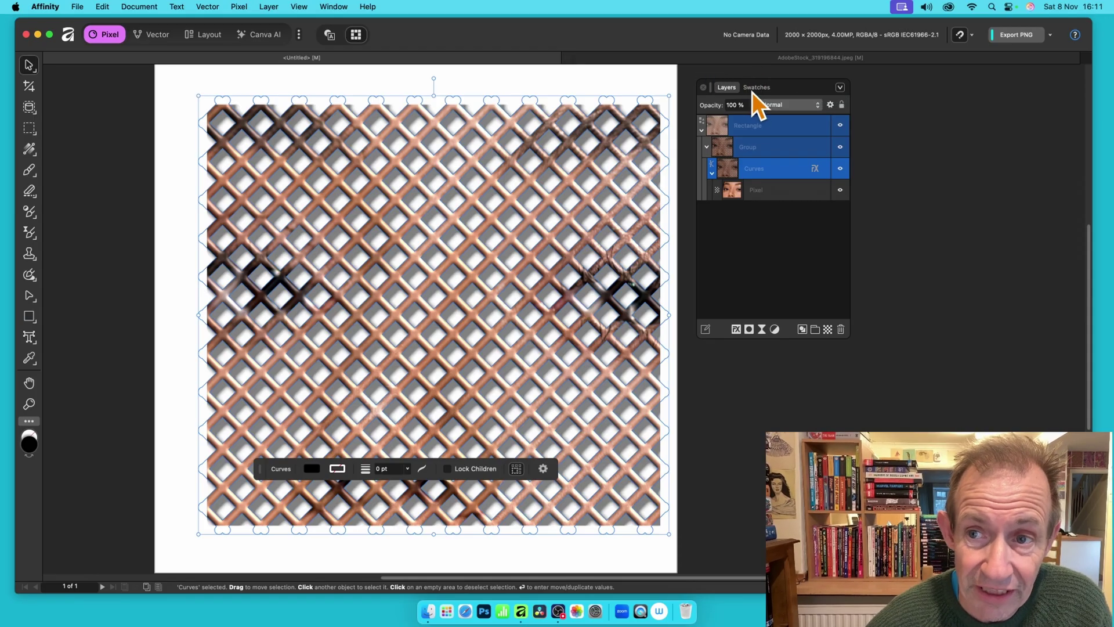
# Rasterise the Rectangle layer with its nested contents and shift the resulting lattice slightly left and down.
pyautogui.click(755, 88)
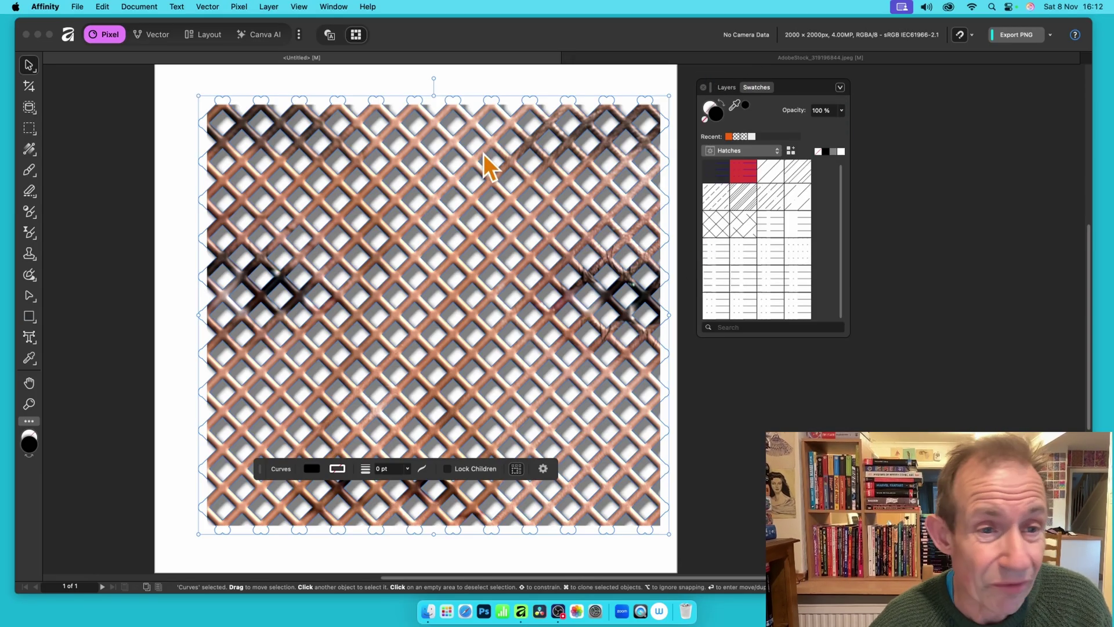
pyautogui.click(726, 88)
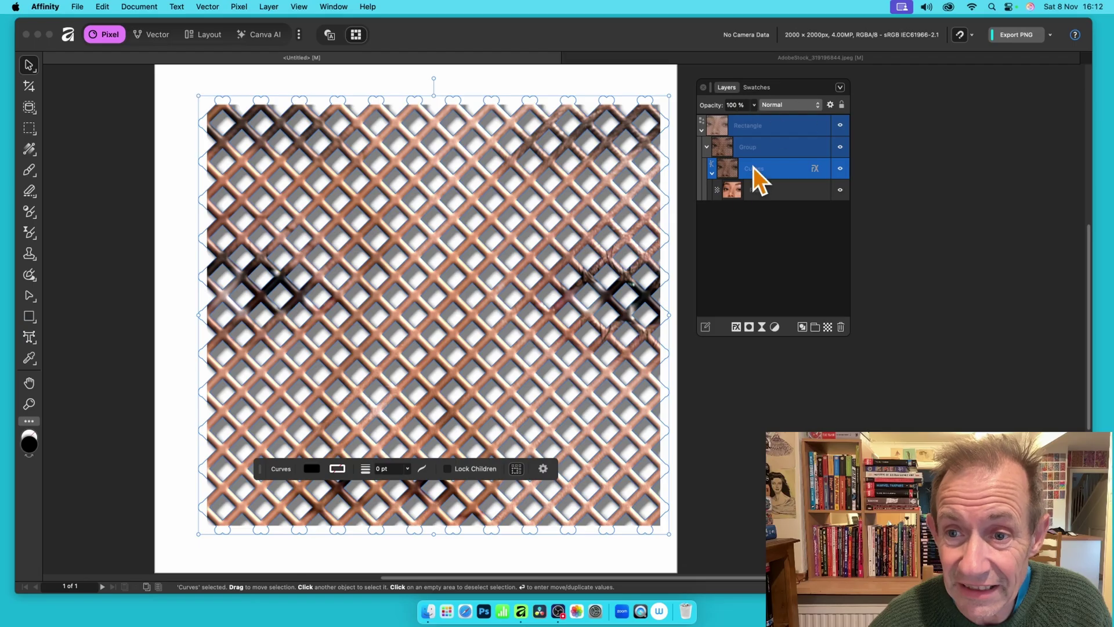
pyautogui.click(761, 125)
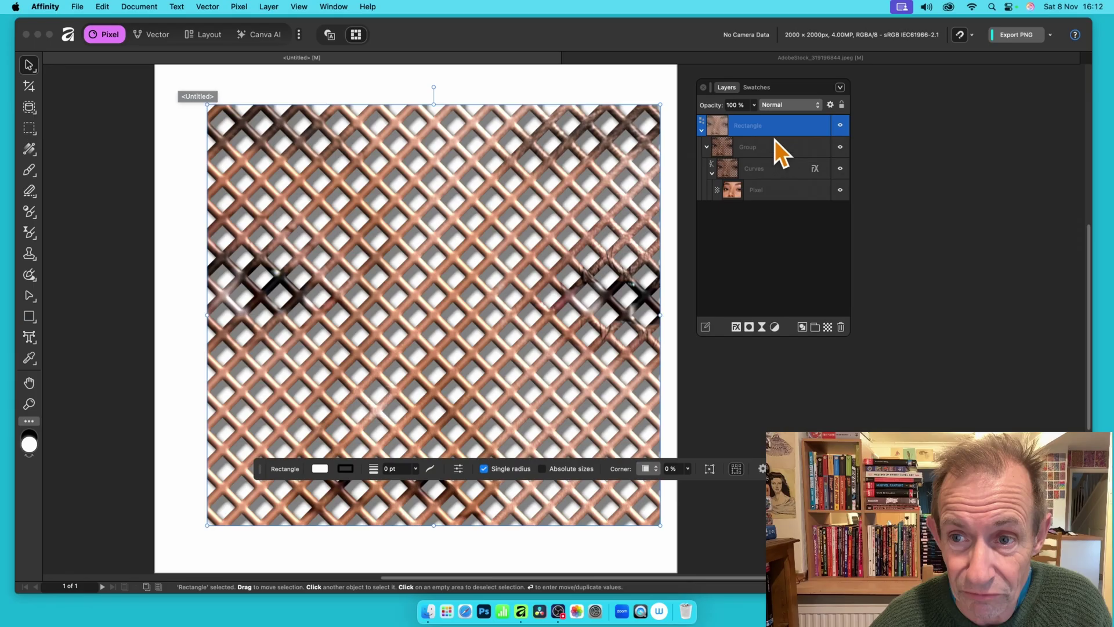
pyautogui.rightClick(756, 126)
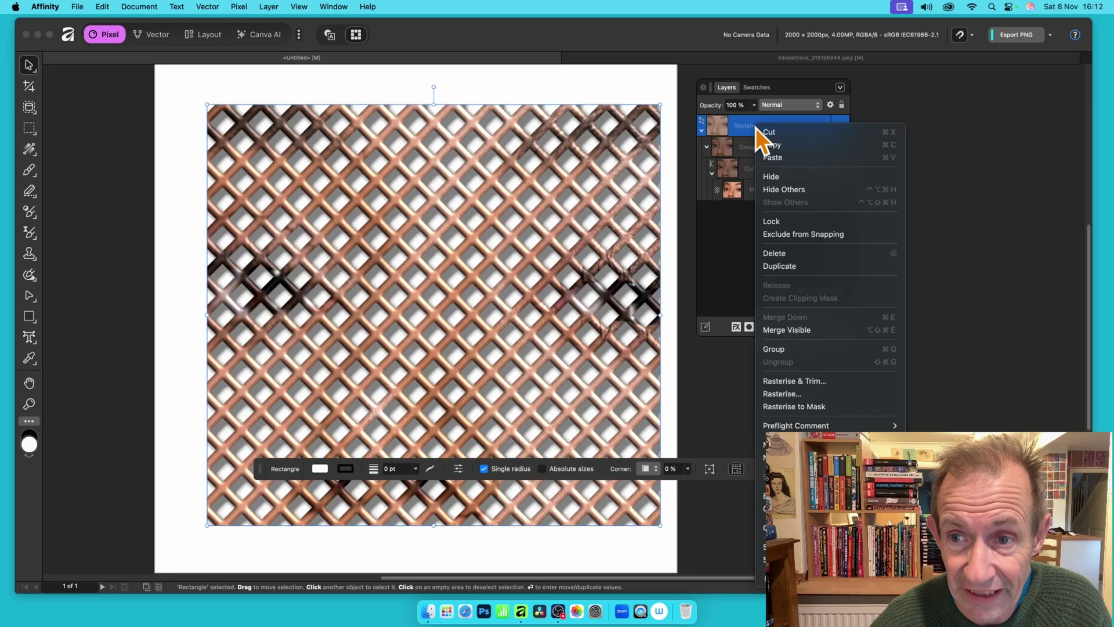
pyautogui.click(802, 393)
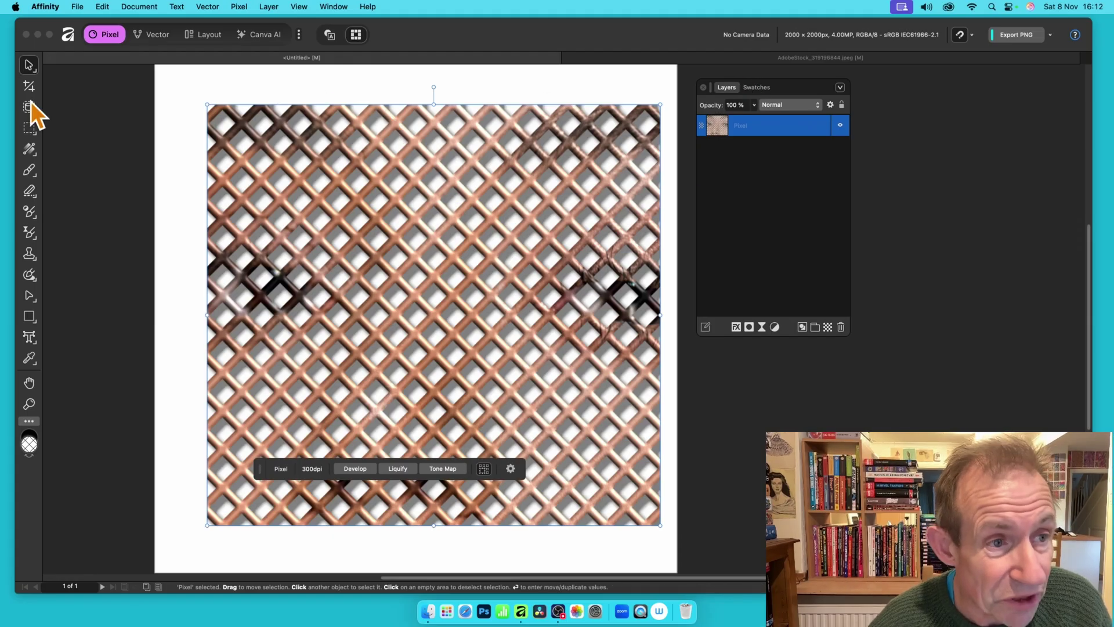
pyautogui.moveTo(394, 199)
pyautogui.mouseDown()
pyautogui.moveTo(311, 166)
pyautogui.moveTo(386, 202)
pyautogui.mouseUp()
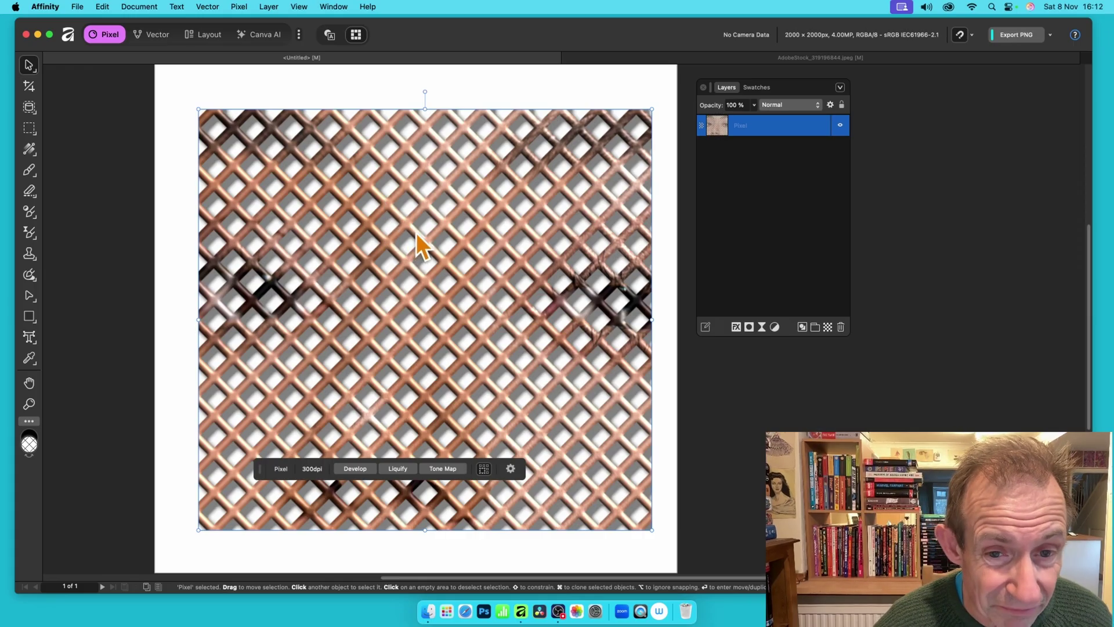
# Try a duplicate of the rasterised lattice, scaled to about half size and repositioned over the original, and delete it.
pyautogui.moveTo(416, 232); pyautogui.dragTo(390, 202)
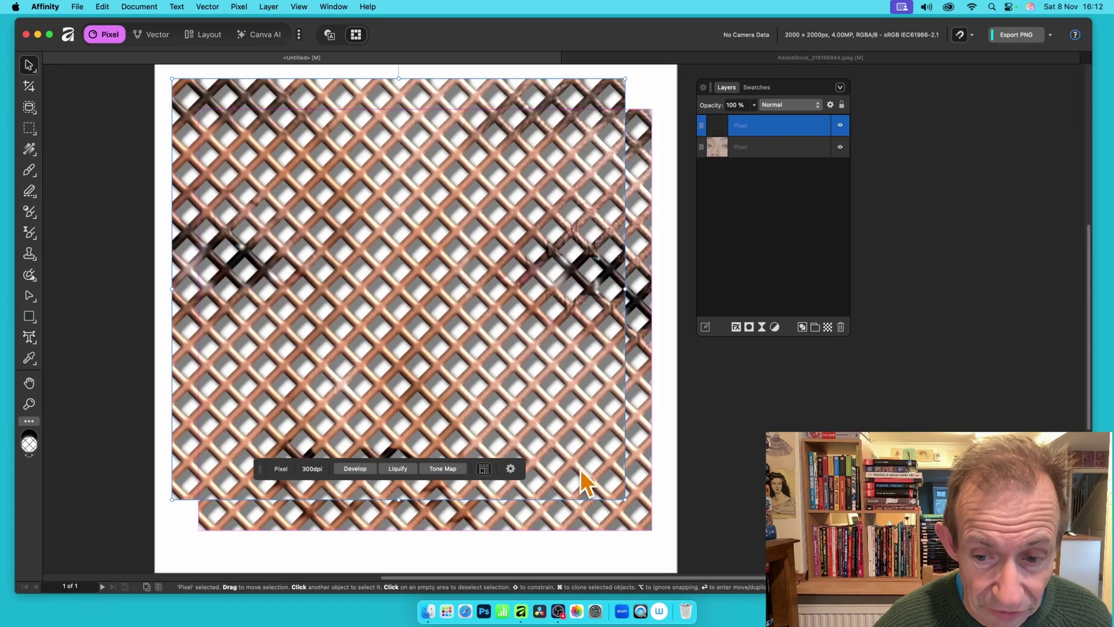
pyautogui.moveTo(624, 498); pyautogui.dragTo(416, 306)
pyautogui.moveTo(356, 210); pyautogui.dragTo(351, 314)
pyautogui.moveTo(415, 173); pyautogui.dragTo(429, 247)
pyautogui.press('Delete')
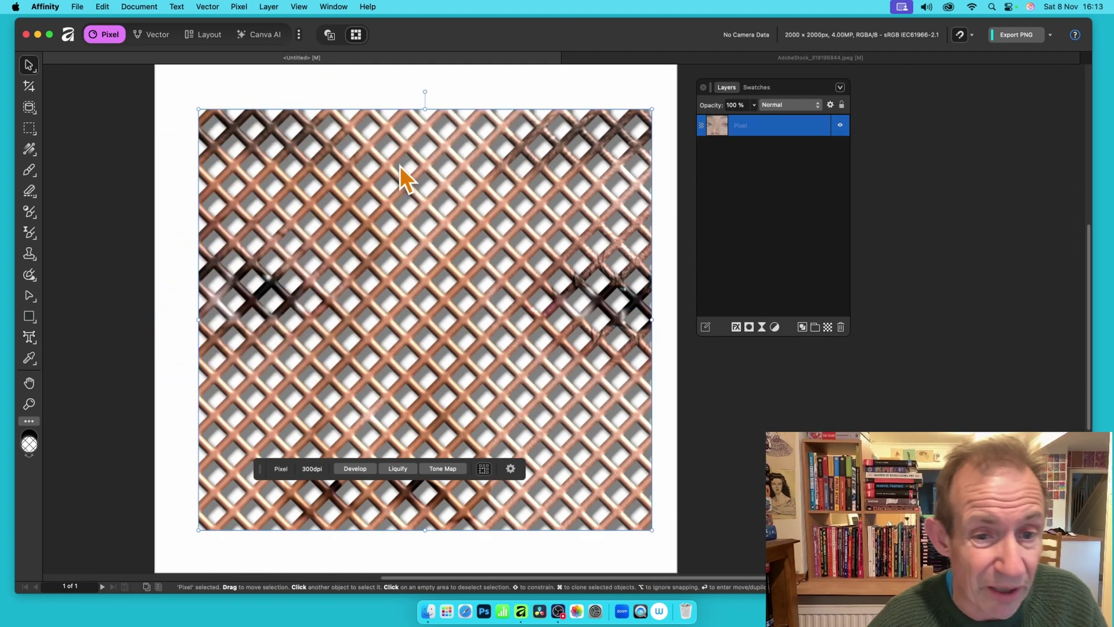
# Start the Deform distortion filter on the lattice layer and place four deform pins around the centre of the lattice.
pyautogui.click(236, 6)
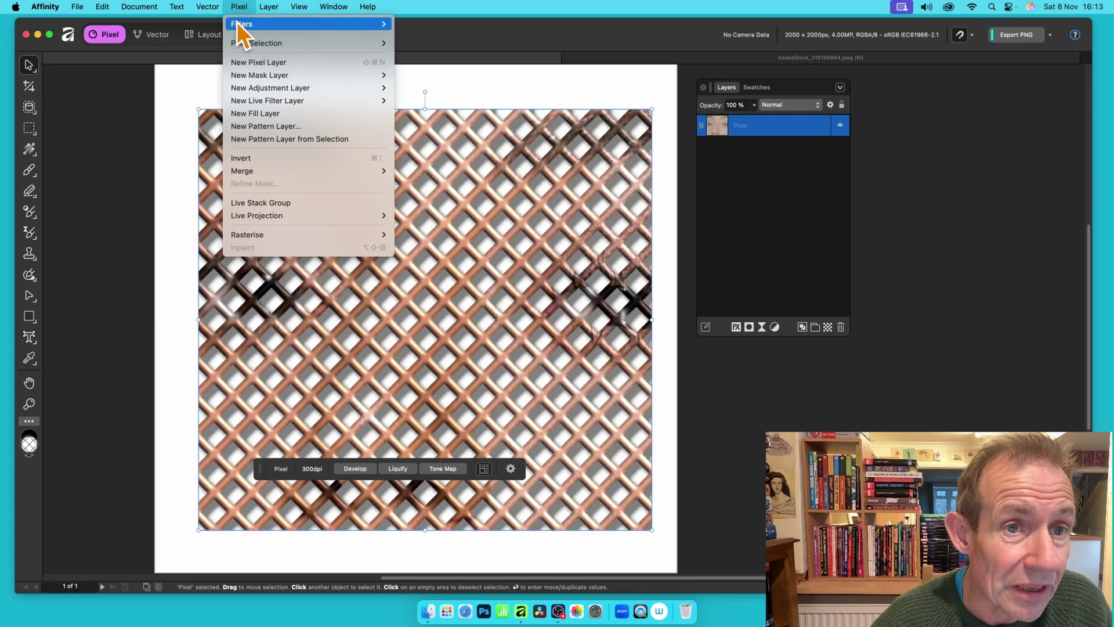
pyautogui.moveTo(238, 25)
pyautogui.moveTo(457, 74)
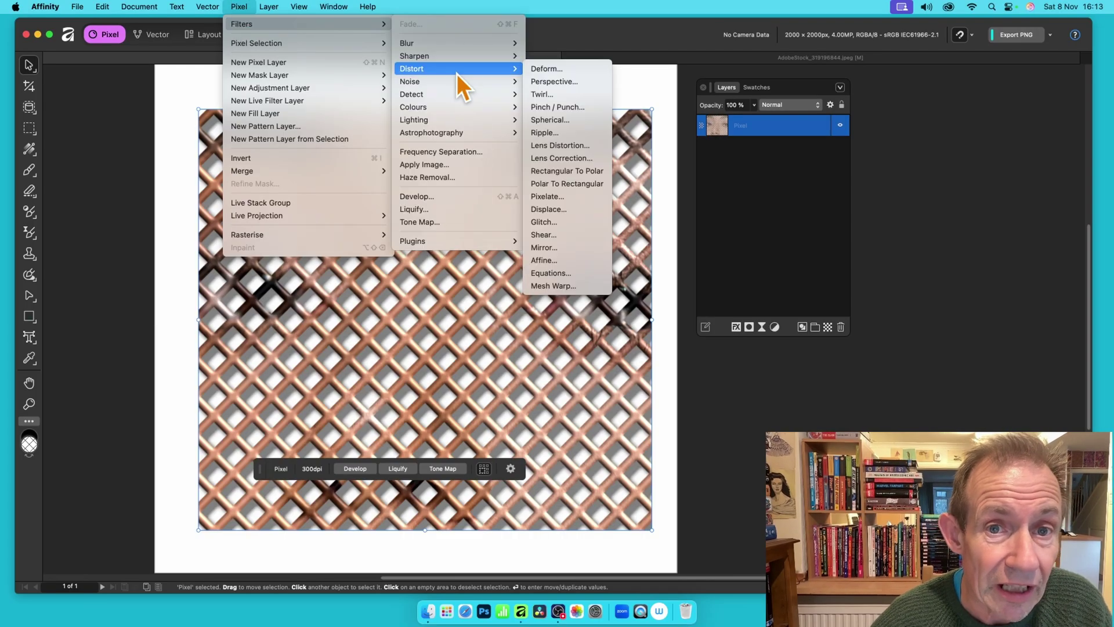
pyautogui.click(530, 68)
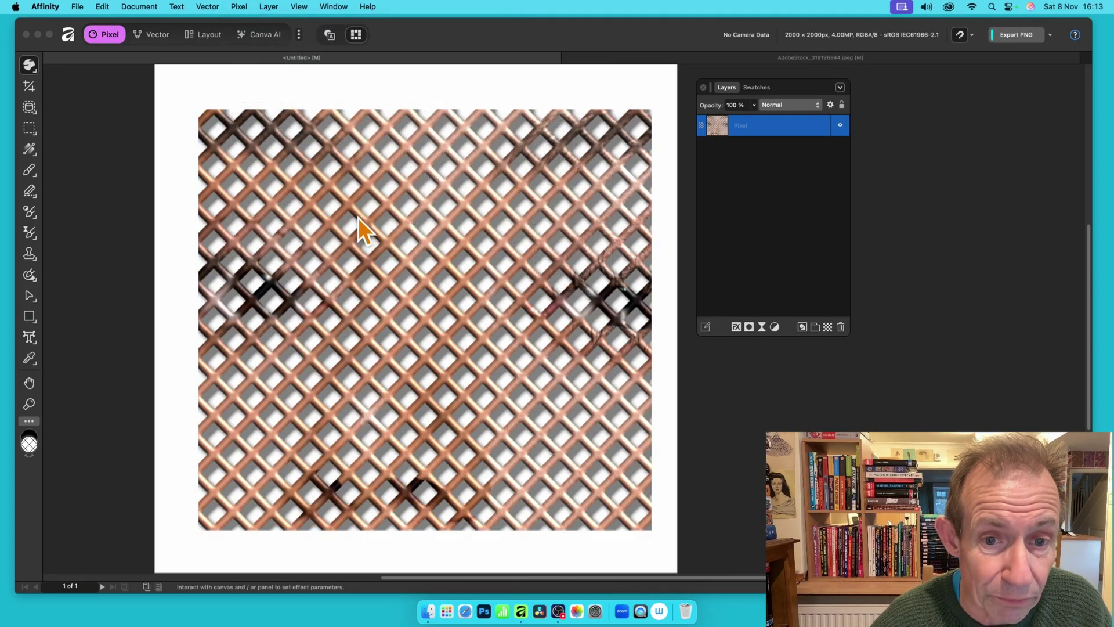
pyautogui.click(516, 299)
pyautogui.click(400, 414)
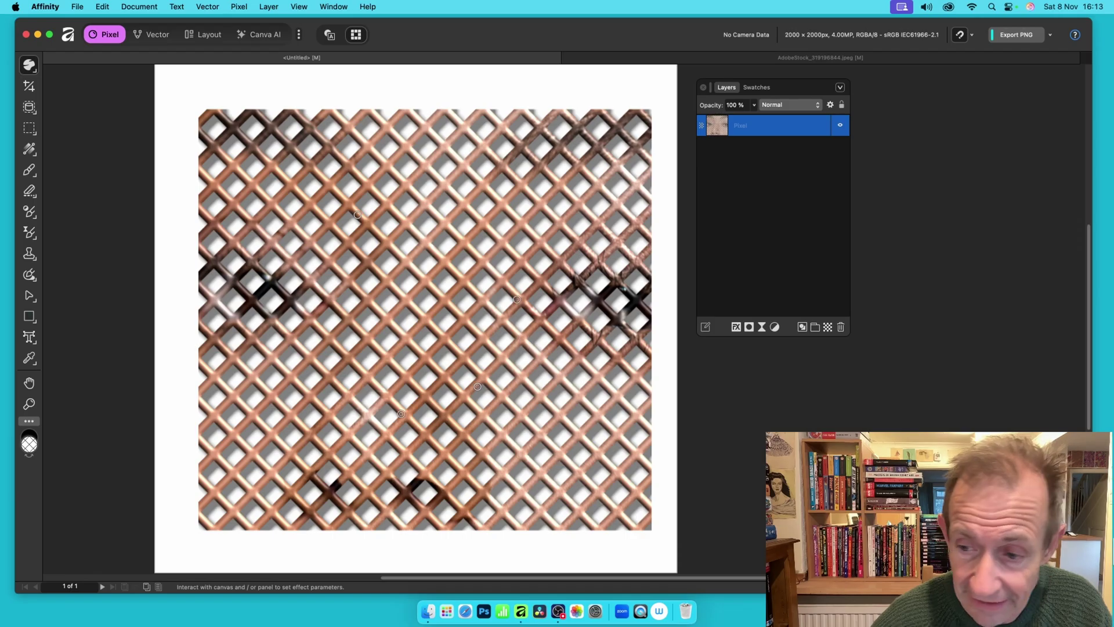
pyautogui.moveTo(418, 122); pyautogui.dragTo(542, 141)
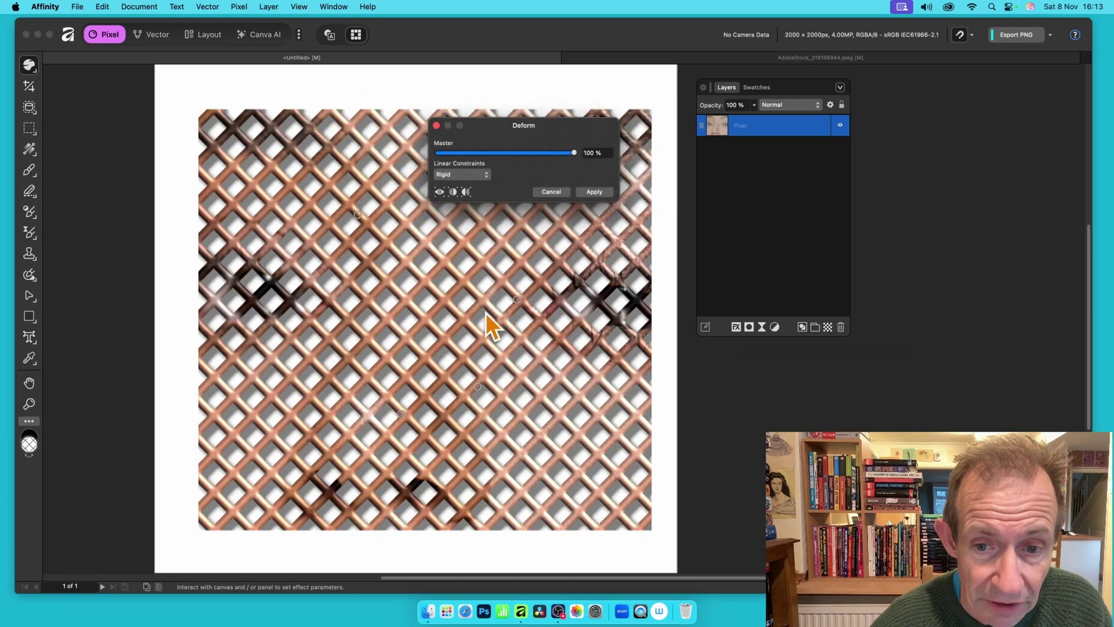
# Warp the lattice by pulling the right pin toward the upper left and the lowest pin rightward, and apply the deformation.
pyautogui.moveTo(517, 299); pyautogui.dragTo(388, 261)
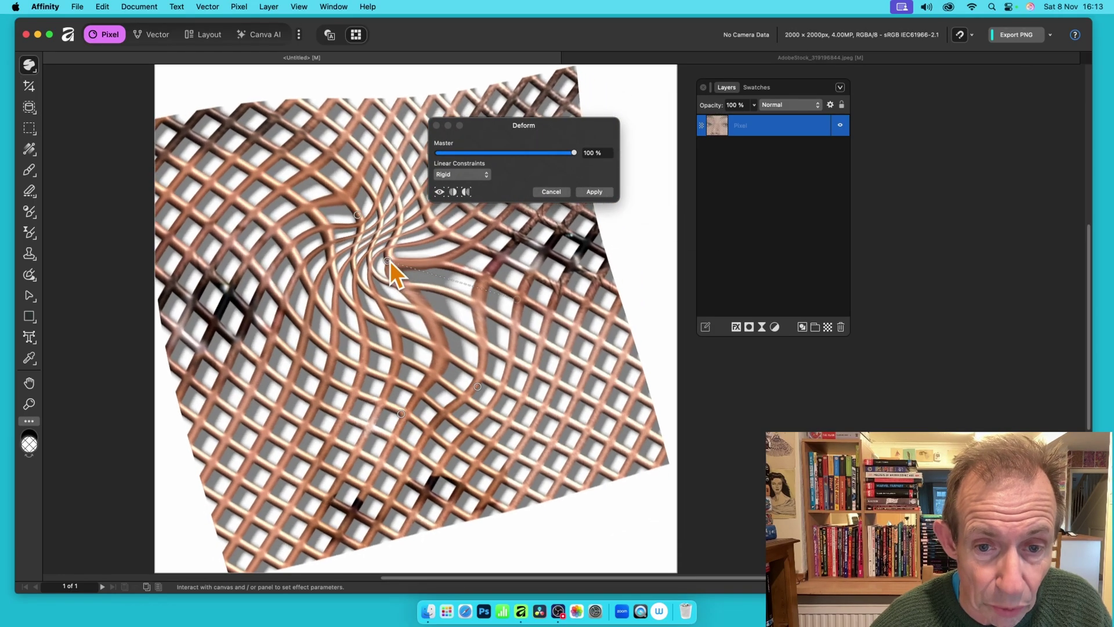
pyautogui.moveTo(381, 360); pyautogui.dragTo(505, 434)
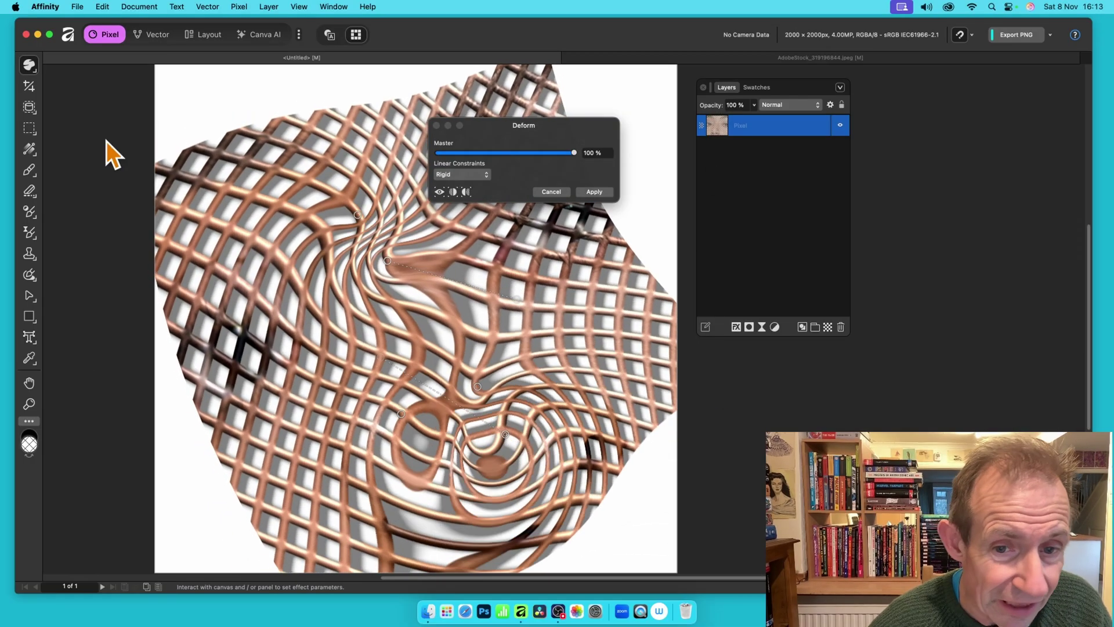
pyautogui.click(592, 195)
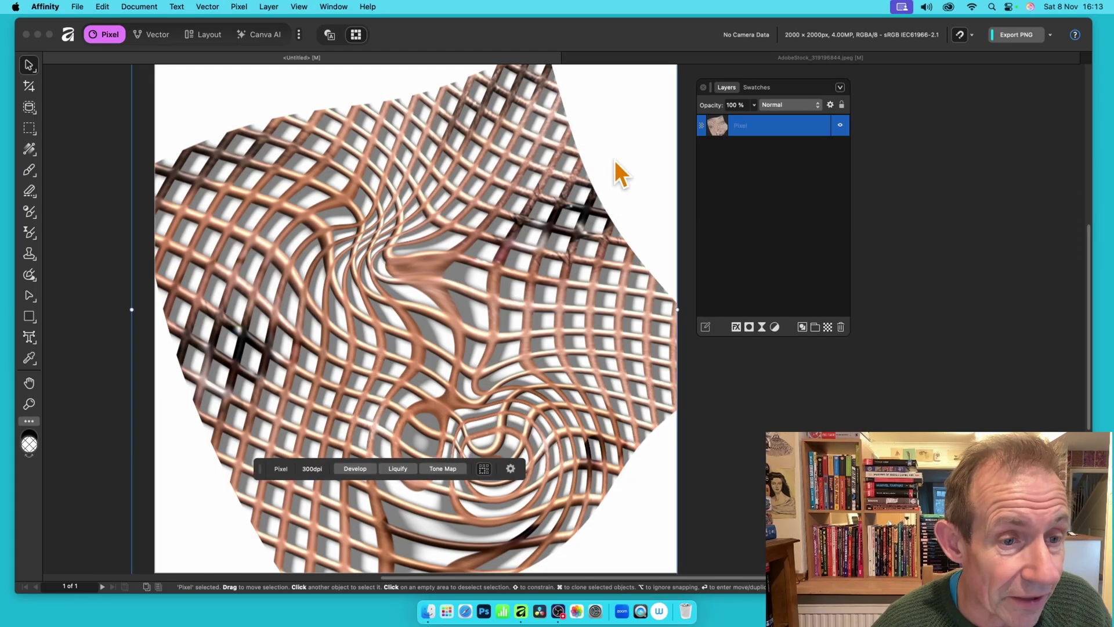
# Delete the deformed lattice layer and draw a large, nearly circular hatch-filled ellipse in the middle of the page.
pyautogui.press('Delete')
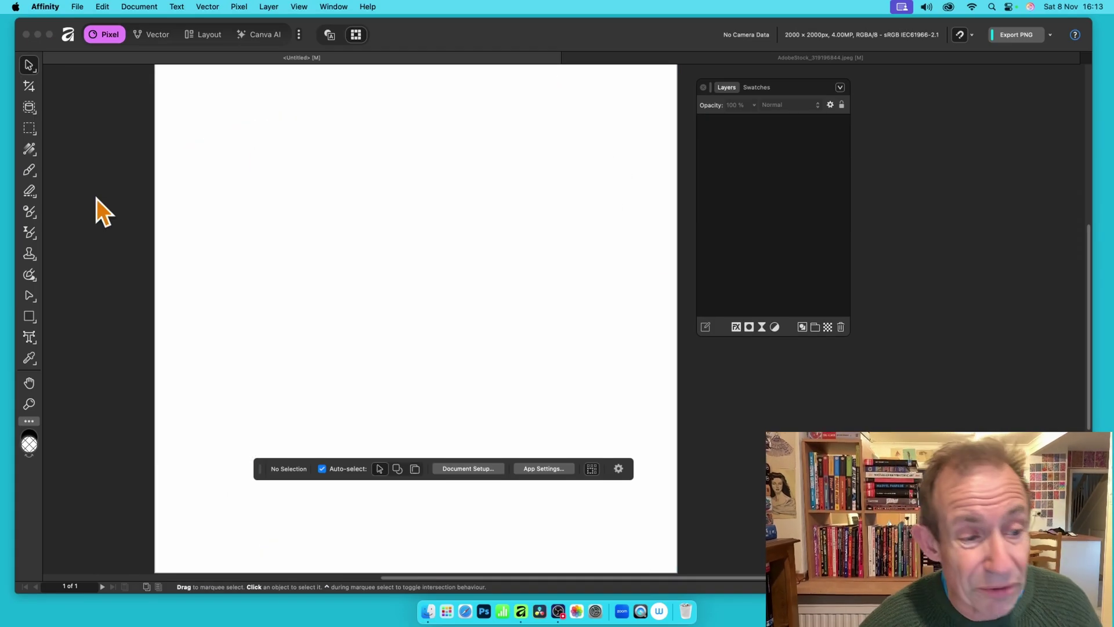
pyautogui.click(29, 320)
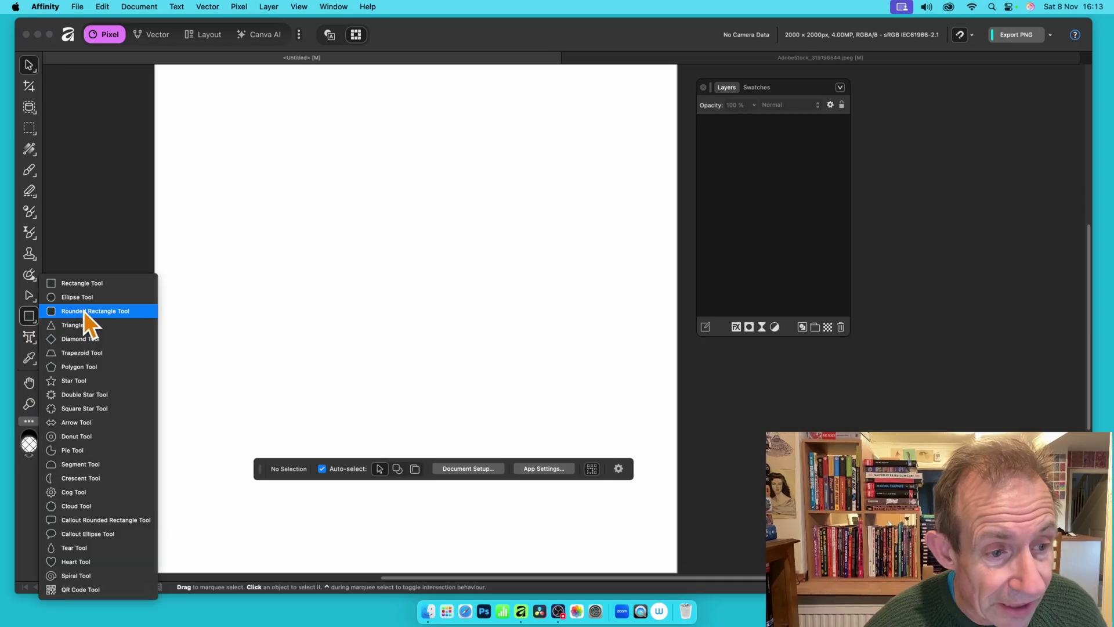
pyautogui.click(82, 297)
pyautogui.moveTo(237, 122); pyautogui.dragTo(612, 482)
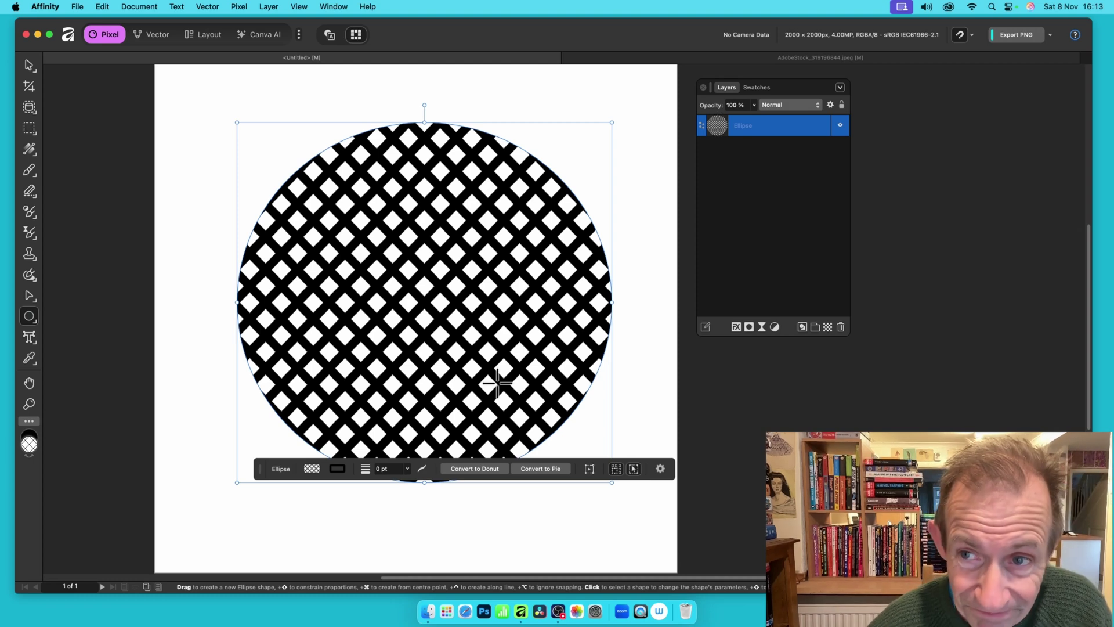
# Fill the ellipse with the red-highlighted dashed-line swatch in the Hatches collection.
pyautogui.click(756, 89)
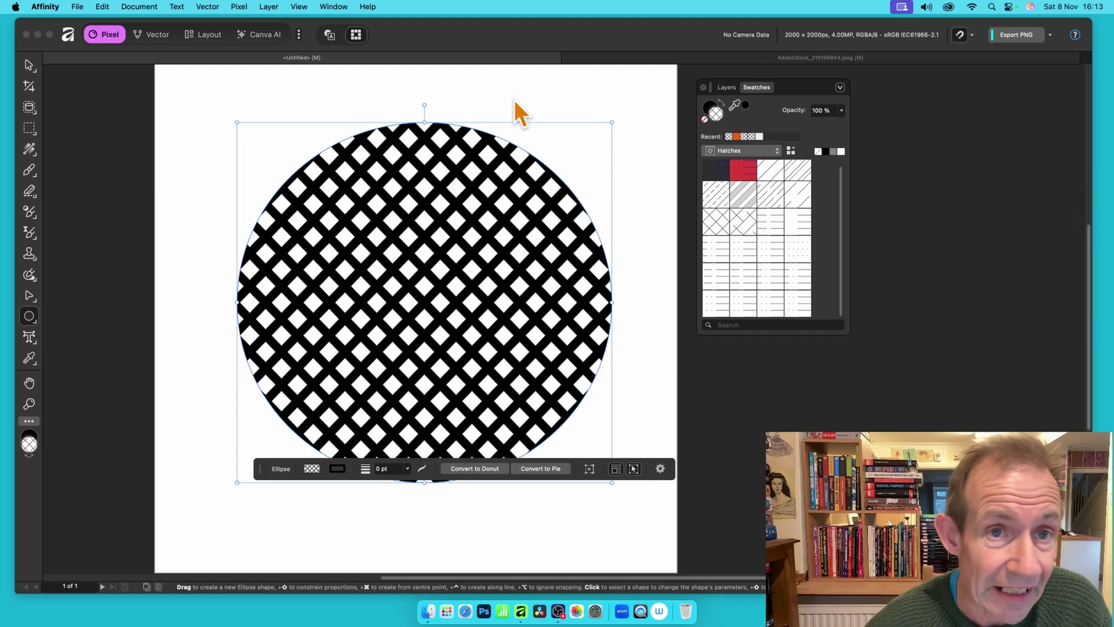
pyautogui.click(333, 6)
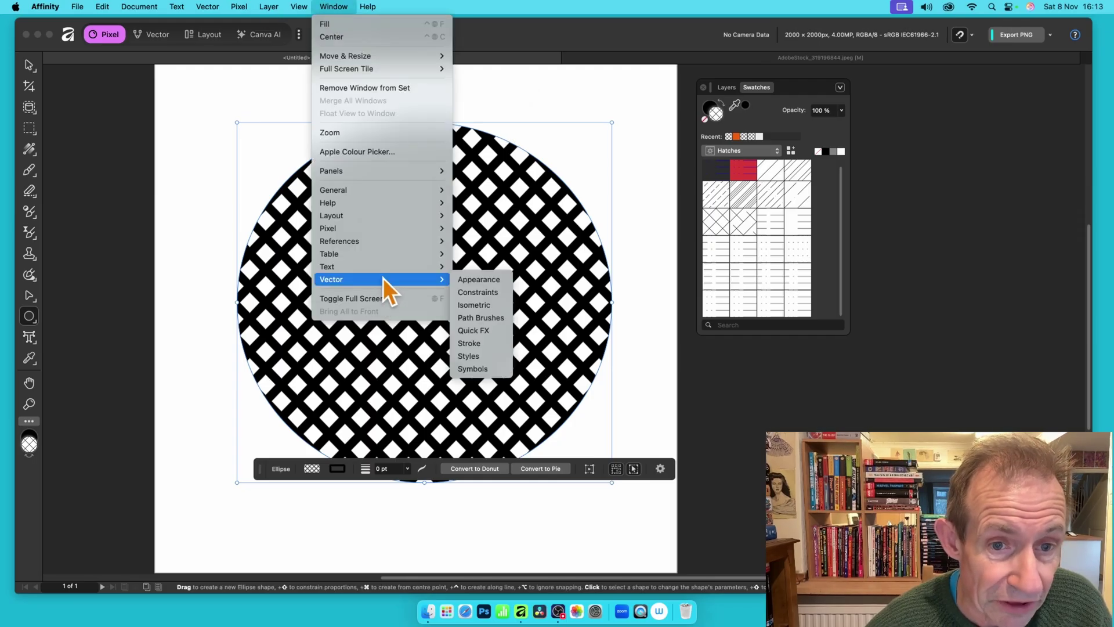
pyautogui.moveTo(388, 195)
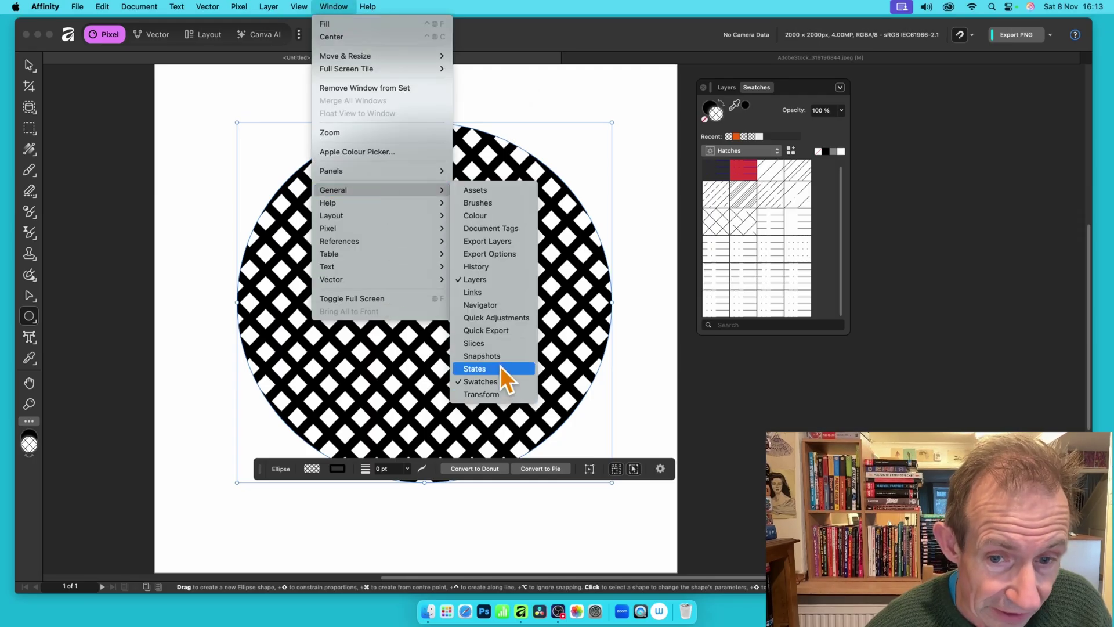
pyautogui.click(686, 296)
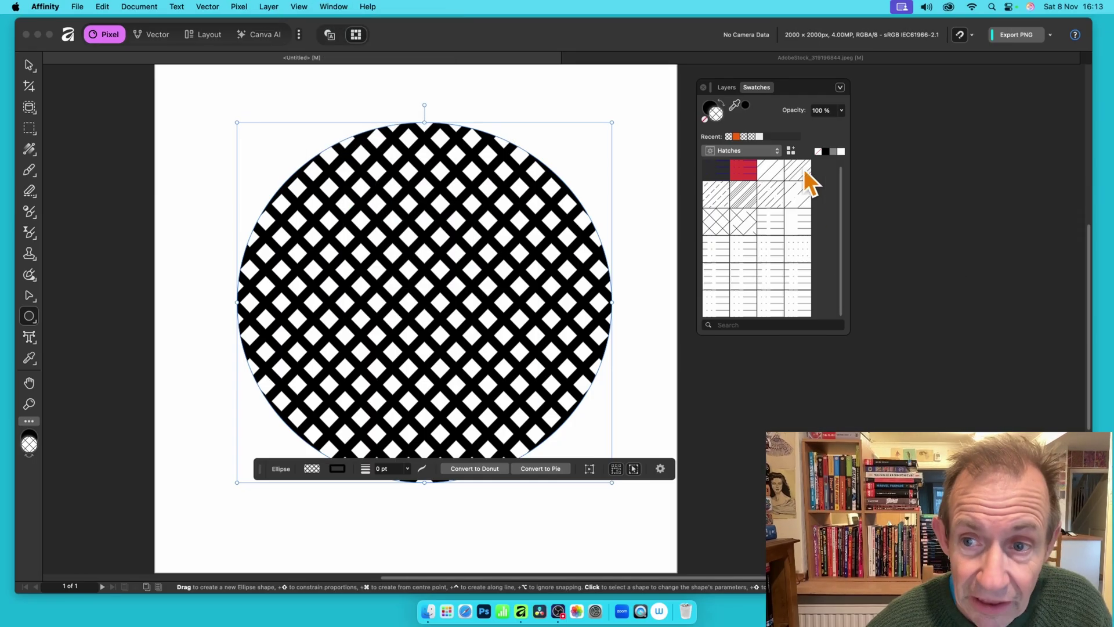
pyautogui.click(746, 173)
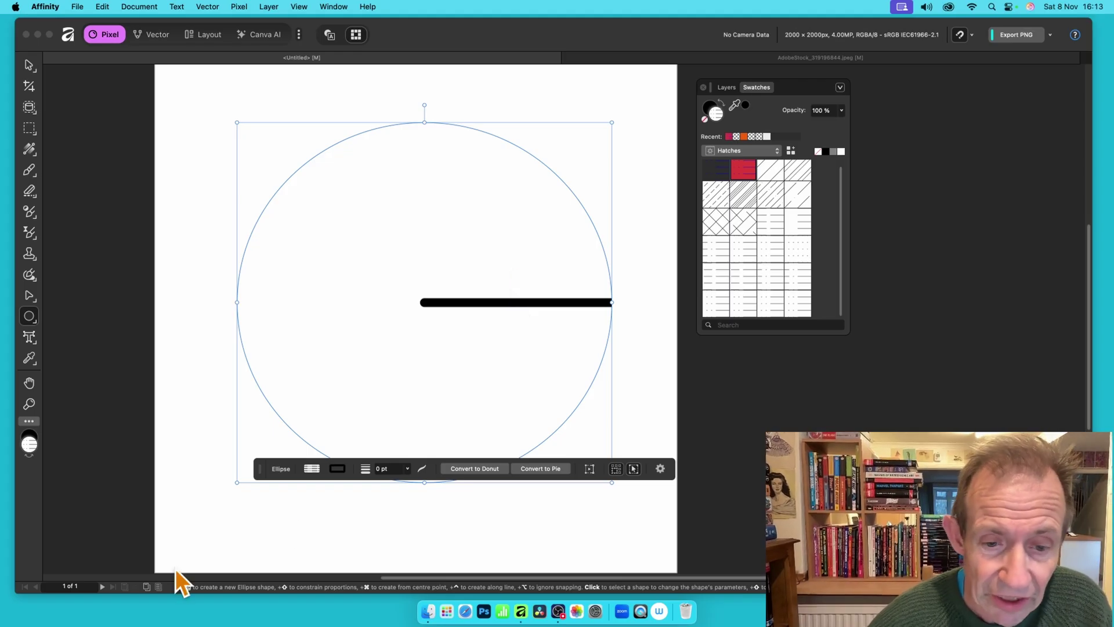
# Scale the ellipse's hatch fill to 55 % and remove its background colour.
pyautogui.click(31, 148)
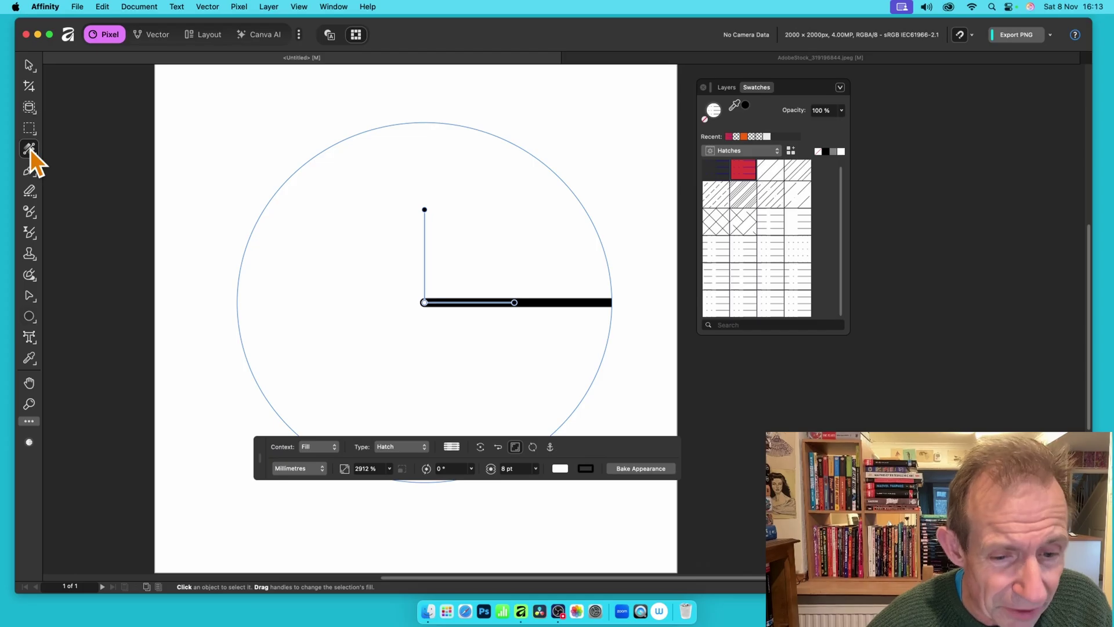
pyautogui.click(388, 470)
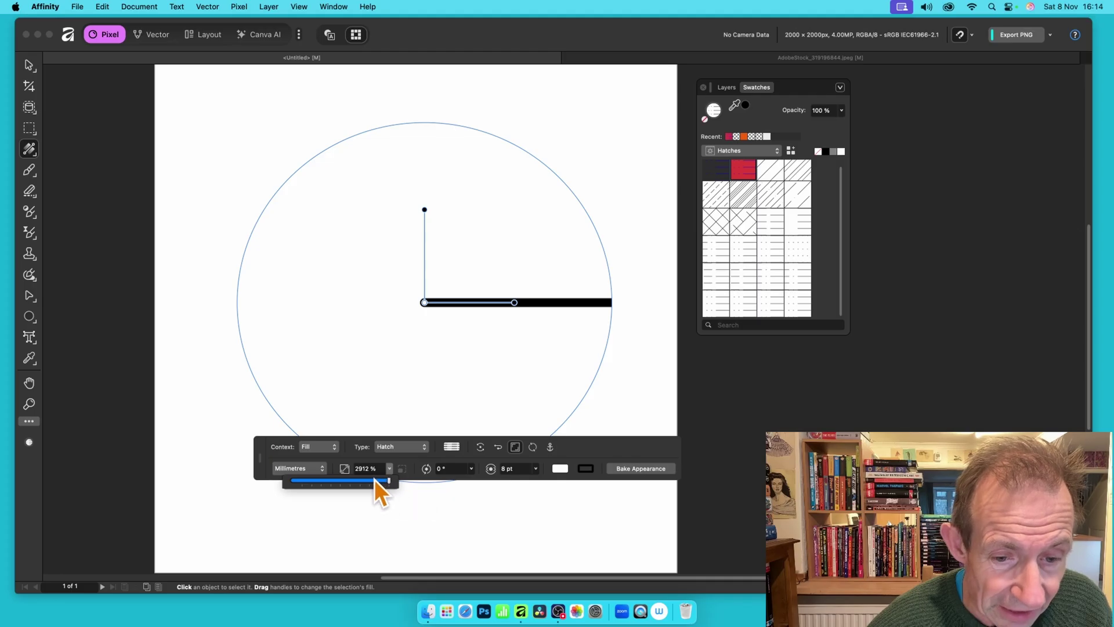
pyautogui.moveTo(391, 468)
pyautogui.mouseDown()
pyautogui.moveTo(390, 479)
pyautogui.moveTo(297, 474)
pyautogui.mouseUp()
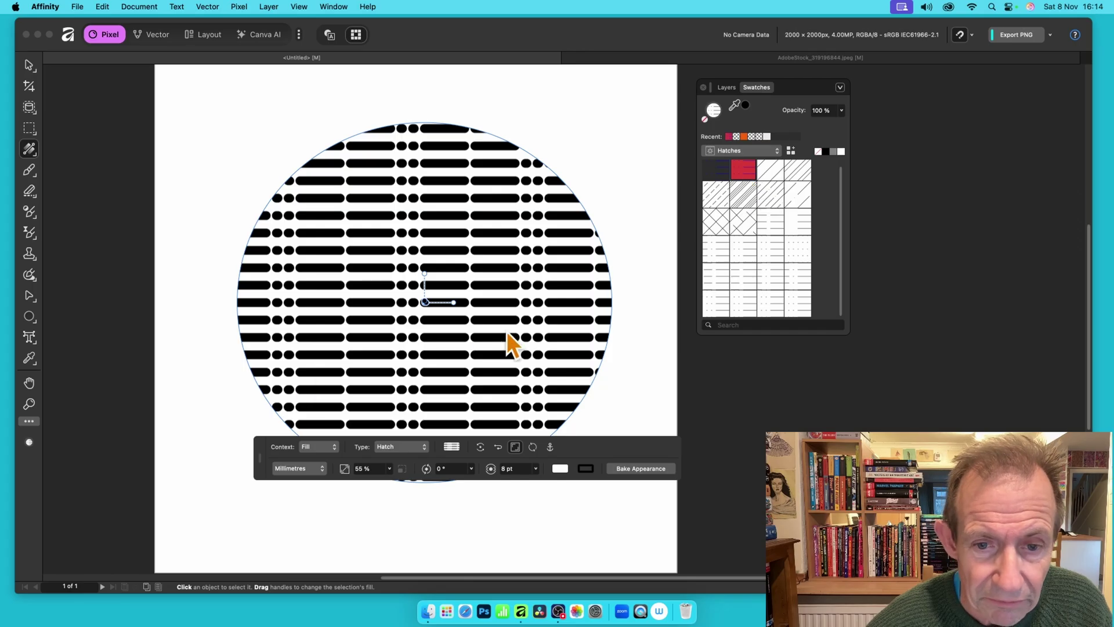
pyautogui.click(561, 468)
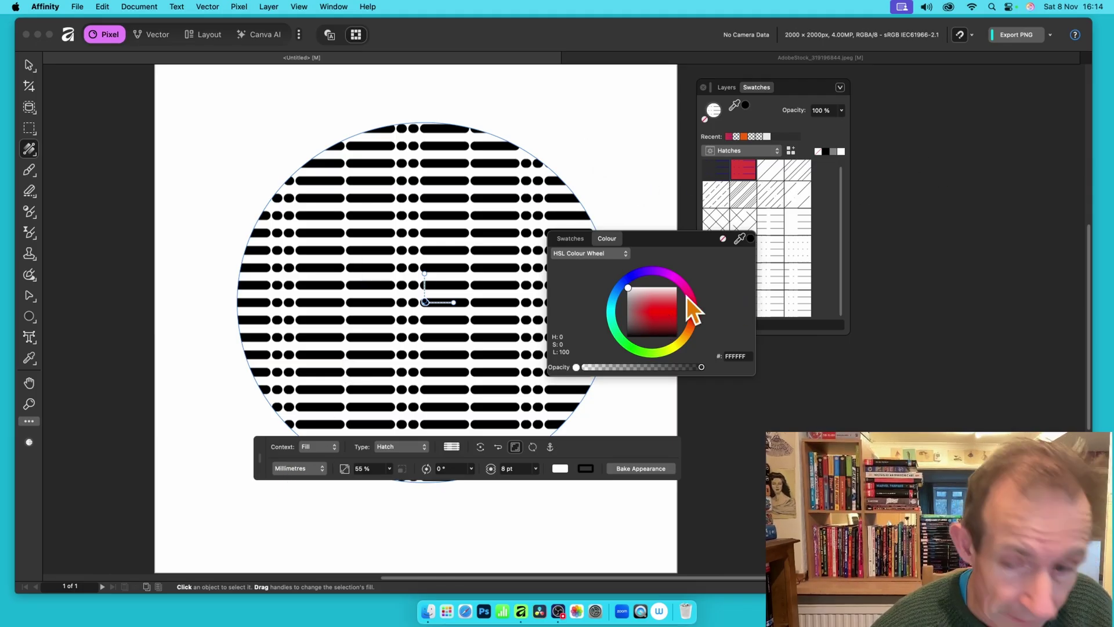
pyautogui.click(723, 239)
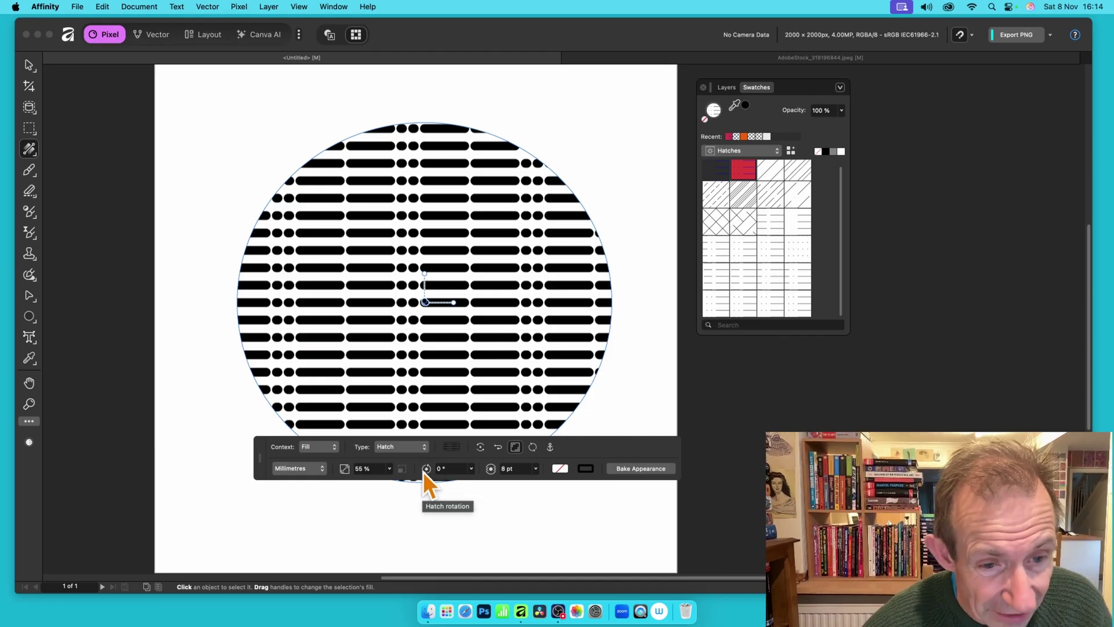
# Set the ellipse's hatch line thickness to 7 pt and bake the hatch appearance into editable objects.
pyautogui.click(453, 447)
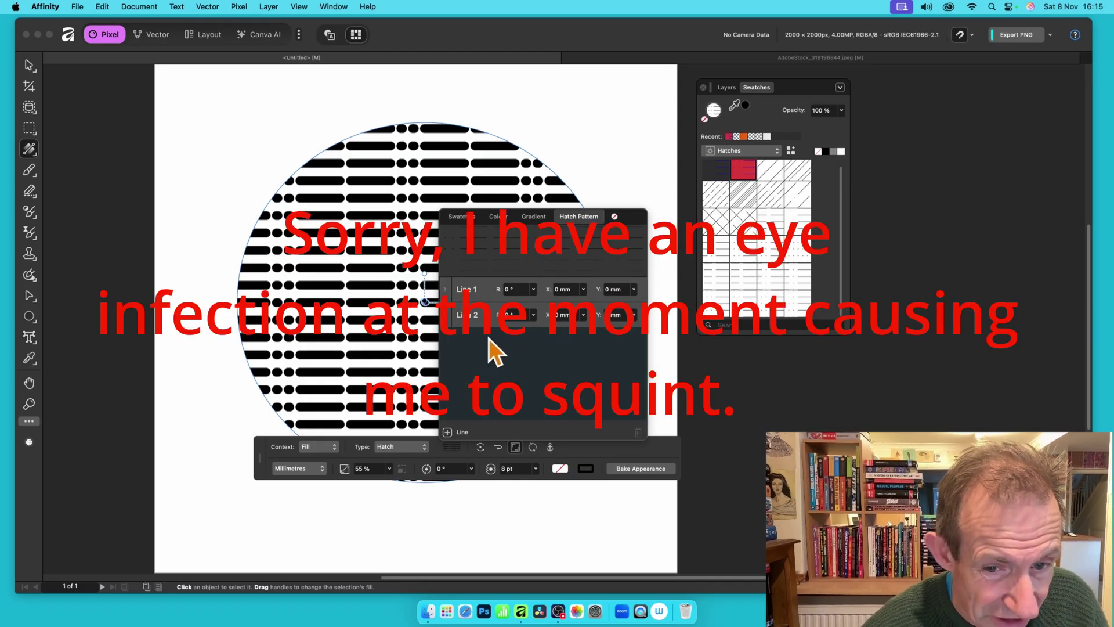
pyautogui.click(460, 316)
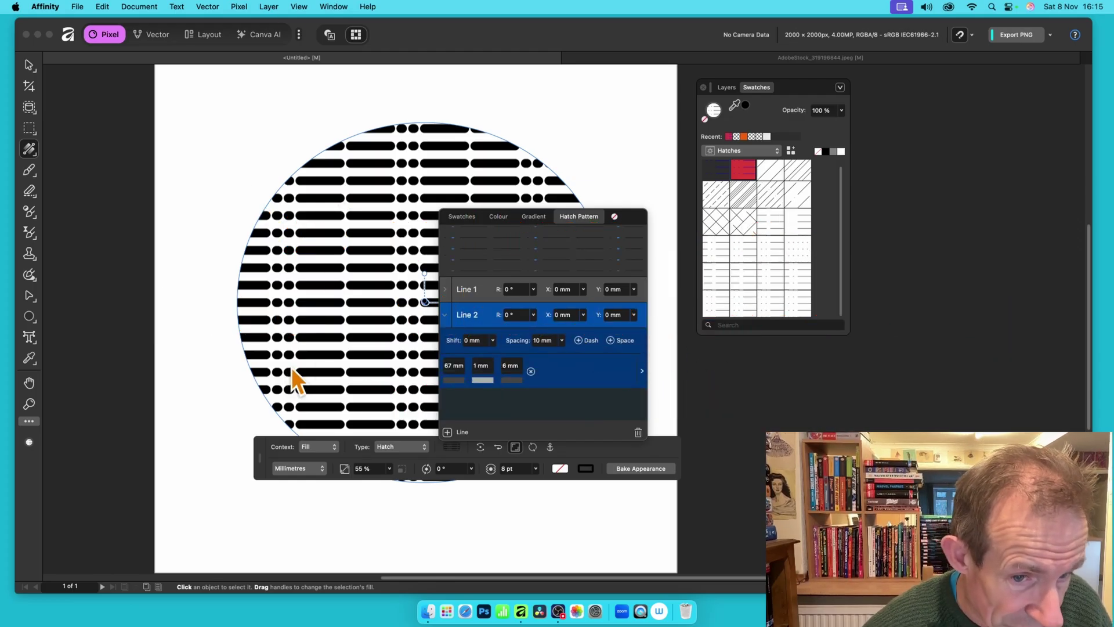
pyautogui.click(583, 445)
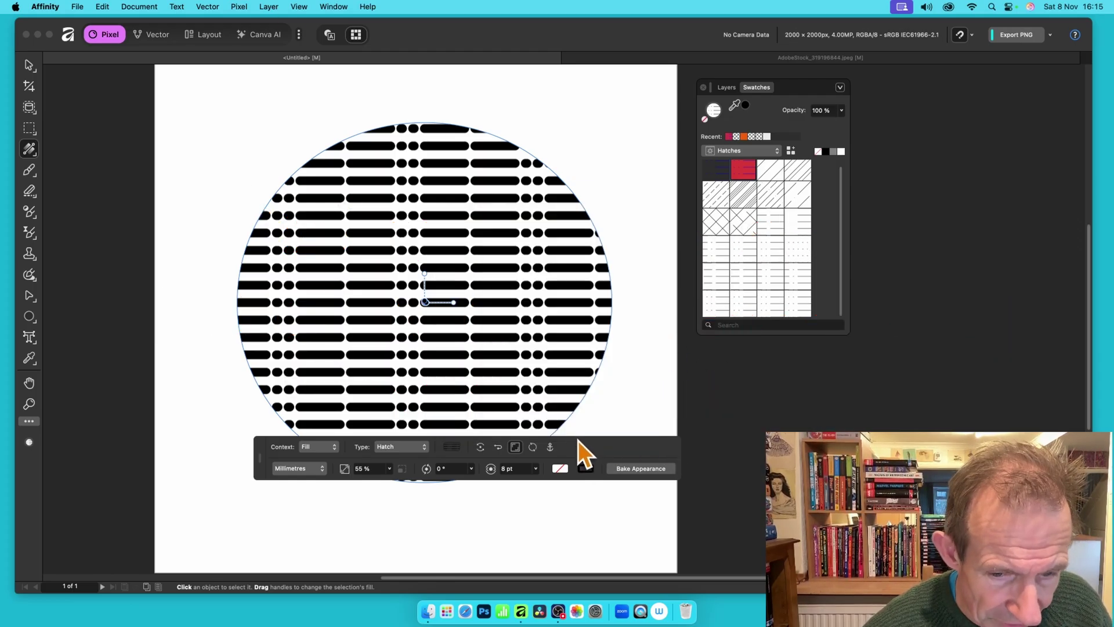
pyautogui.click(536, 468)
pyautogui.moveTo(537, 479); pyautogui.dragTo(535, 482)
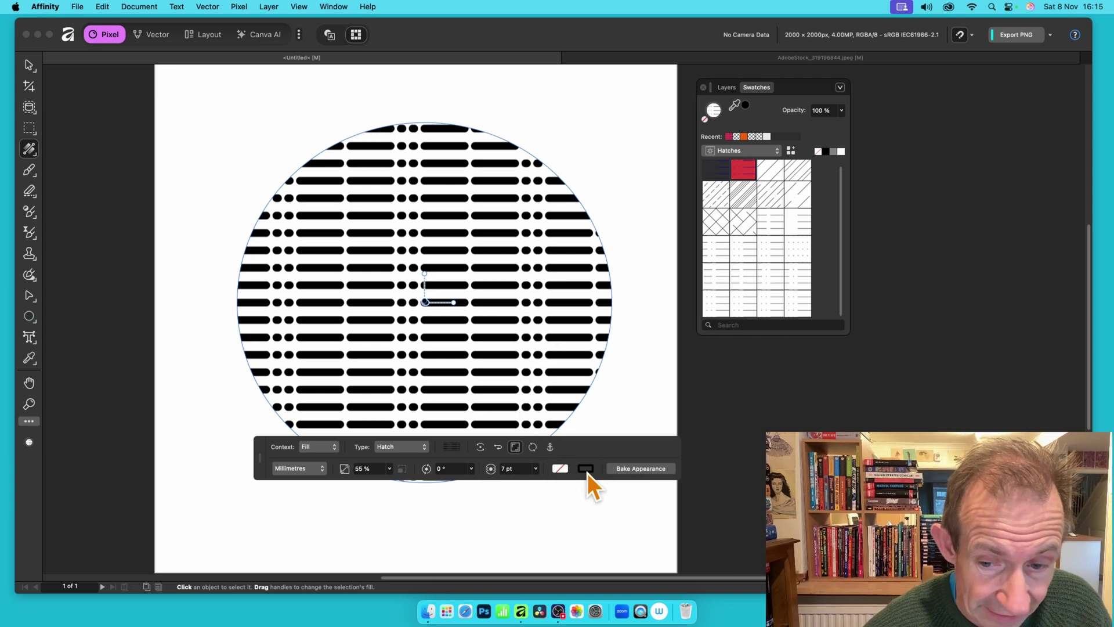
pyautogui.click(640, 469)
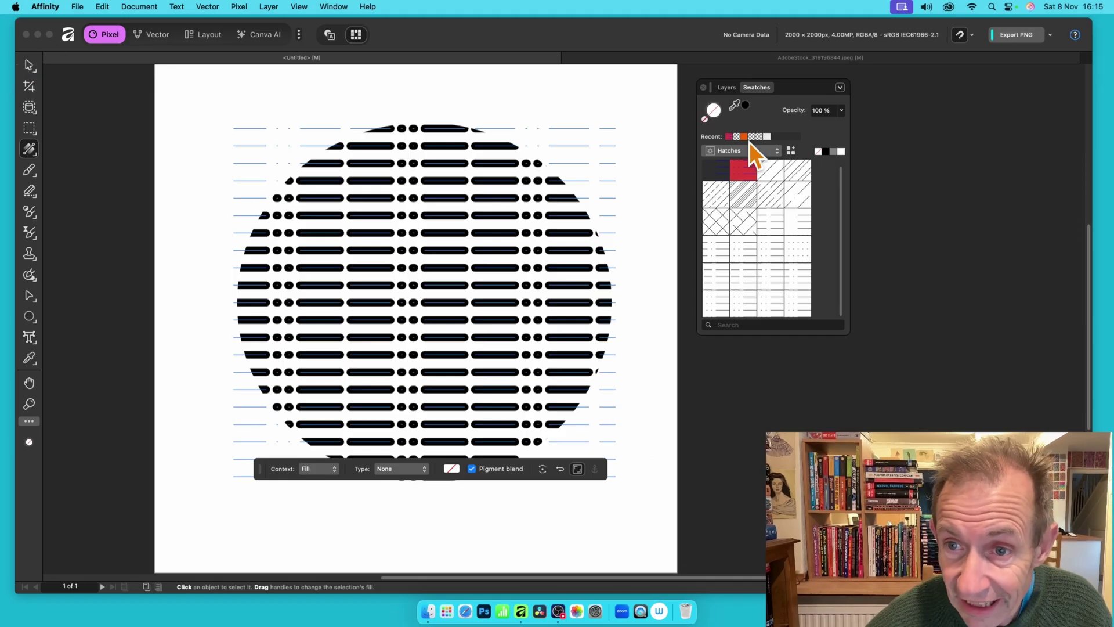
# Select the baked ellipse's nested layers with the Node tool and expand the stroke of its hatch lines.
pyautogui.click(732, 89)
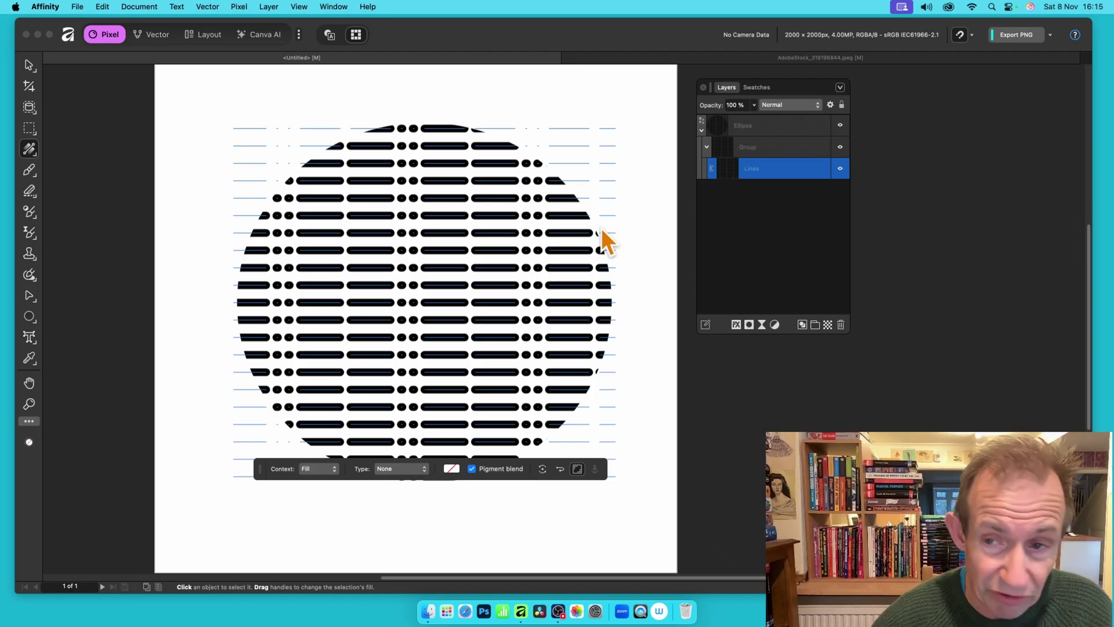
pyautogui.keyDown('shift'); pyautogui.click(767, 151); pyautogui.keyUp('shift')
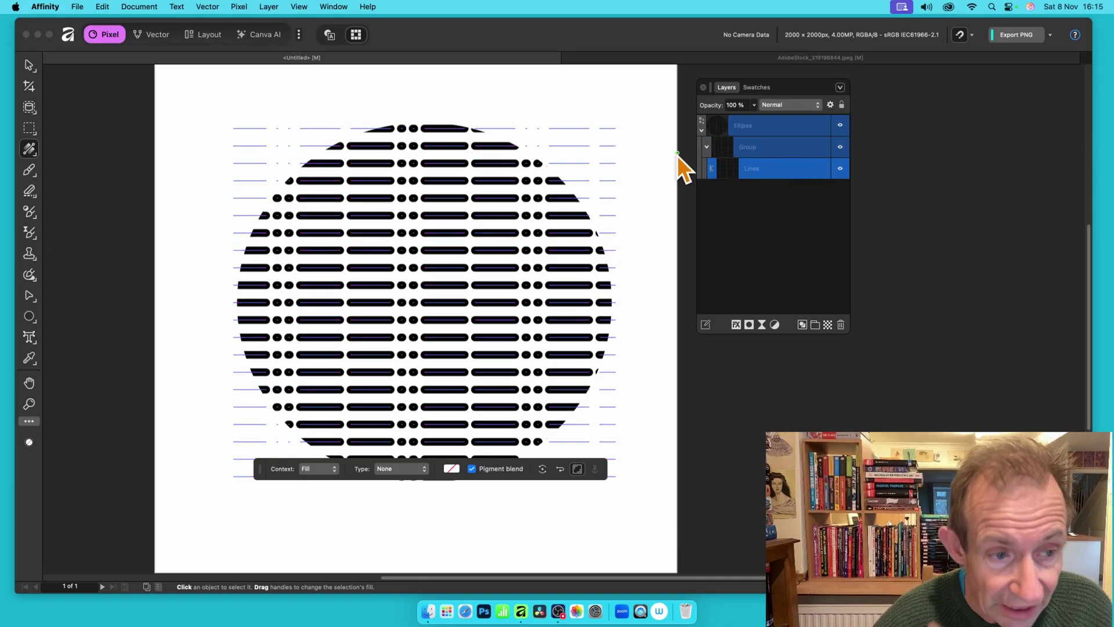
pyautogui.click(33, 301)
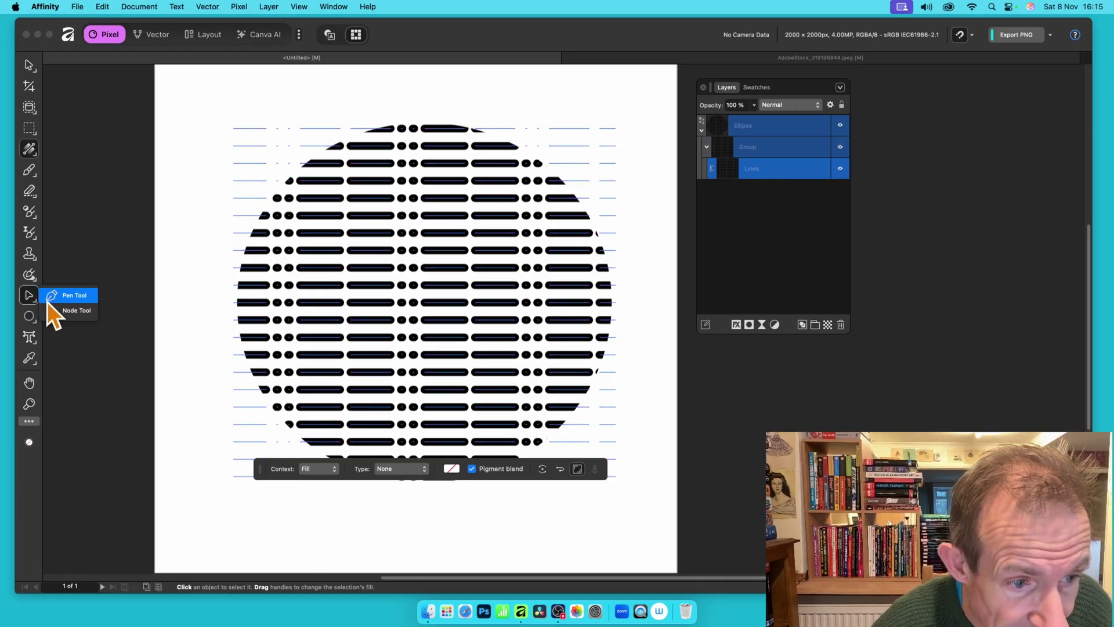
pyautogui.click(92, 316)
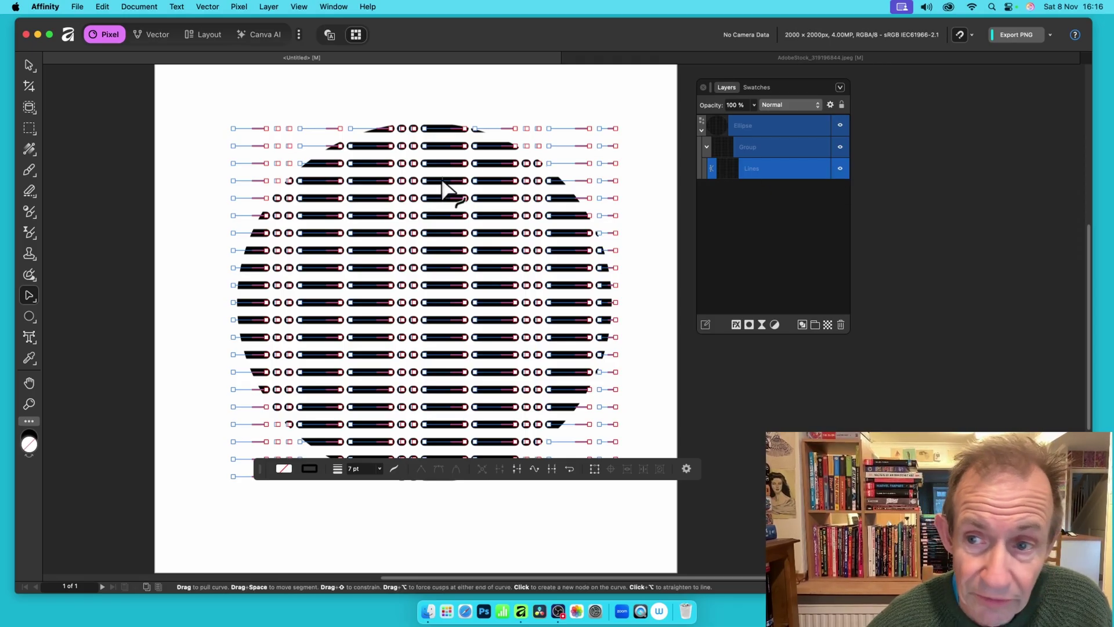
pyautogui.click(792, 188)
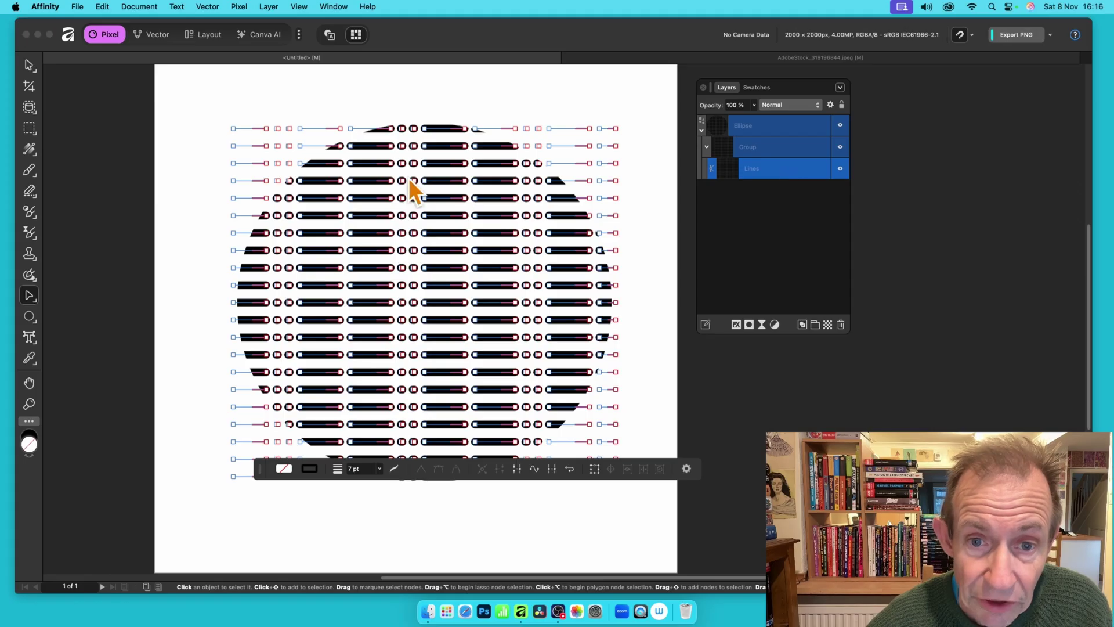
pyautogui.rightClick(447, 199)
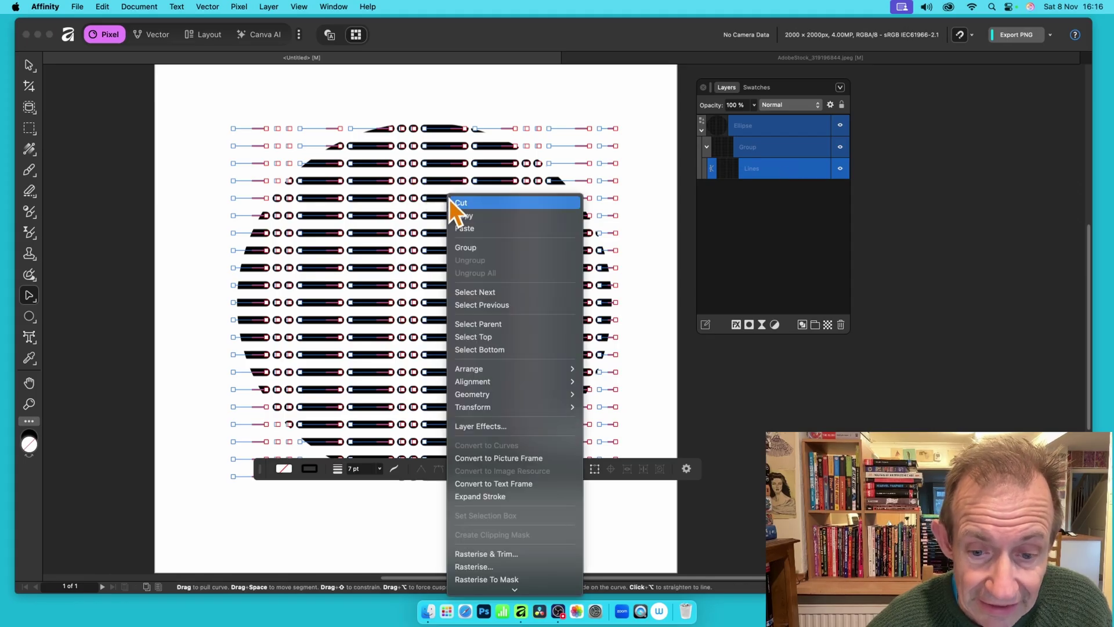
pyautogui.click(515, 497)
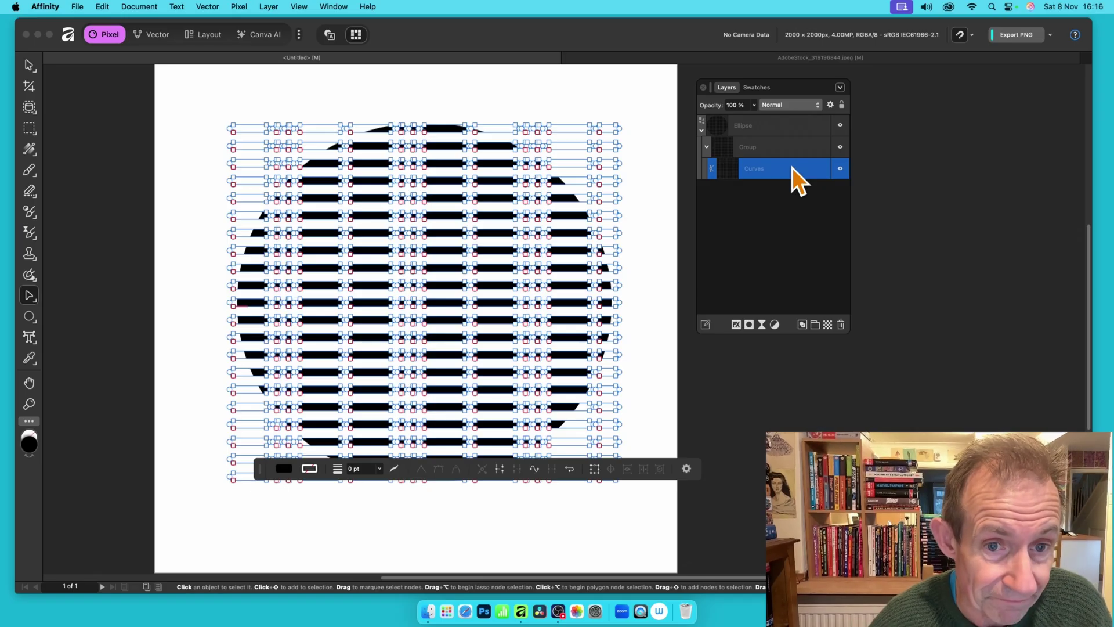
# In the open portrait photo document, marquee-select the face of the woman with straight hair and copy it.
pyautogui.click(746, 61)
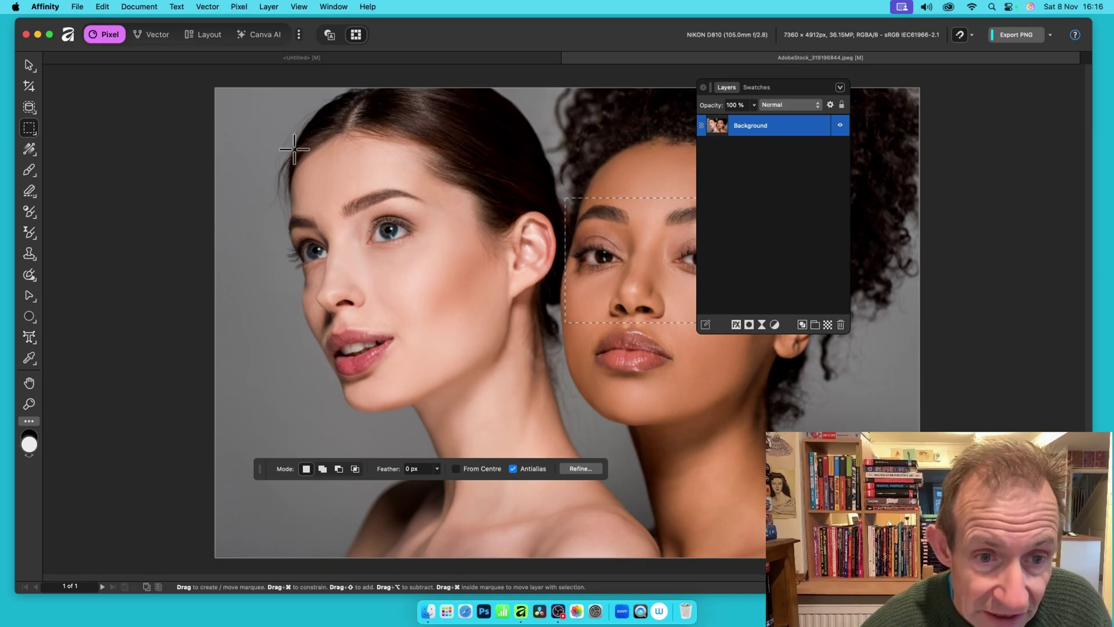
pyautogui.moveTo(294, 149); pyautogui.dragTo(450, 402)
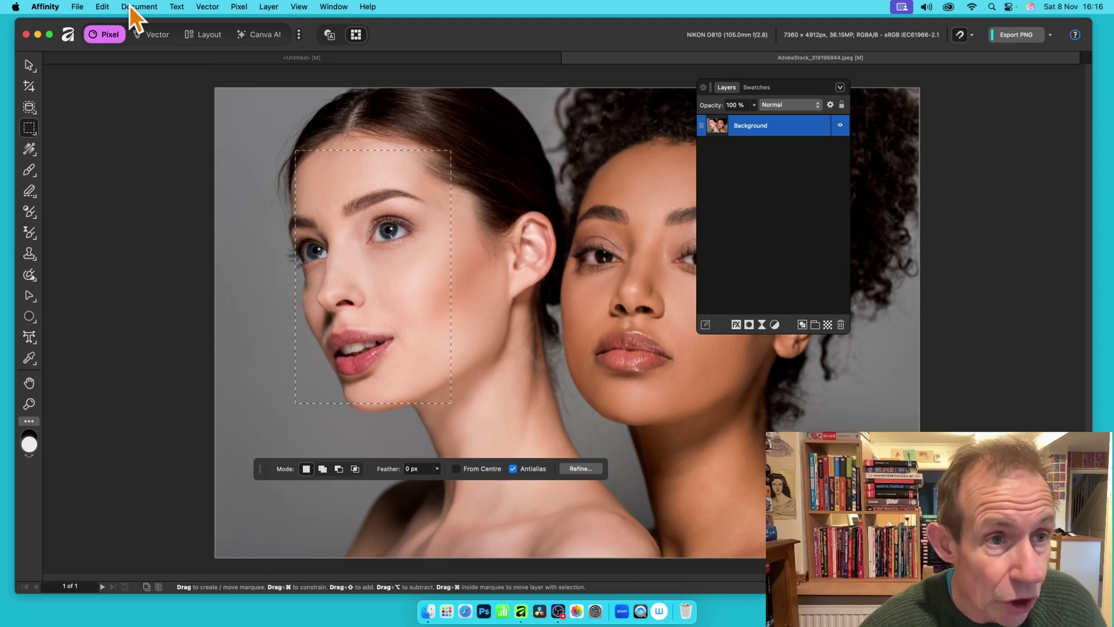
pyautogui.click(104, 6)
pyautogui.click(116, 127)
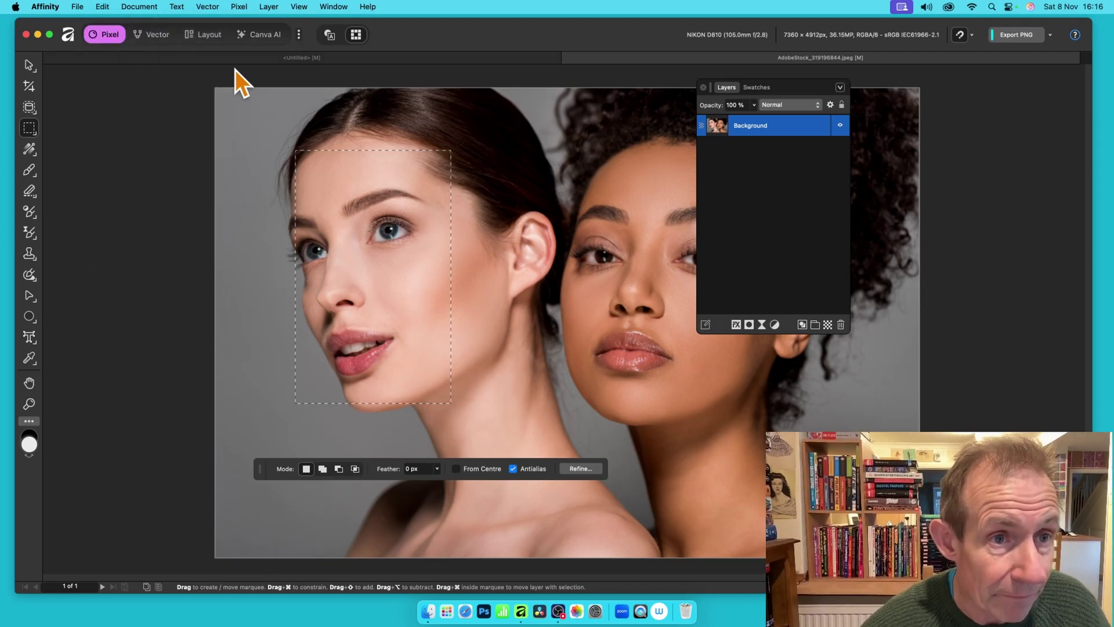
# Return to the untitled document and paste the copied face inside the expanded Curves layer.
pyautogui.click(224, 59)
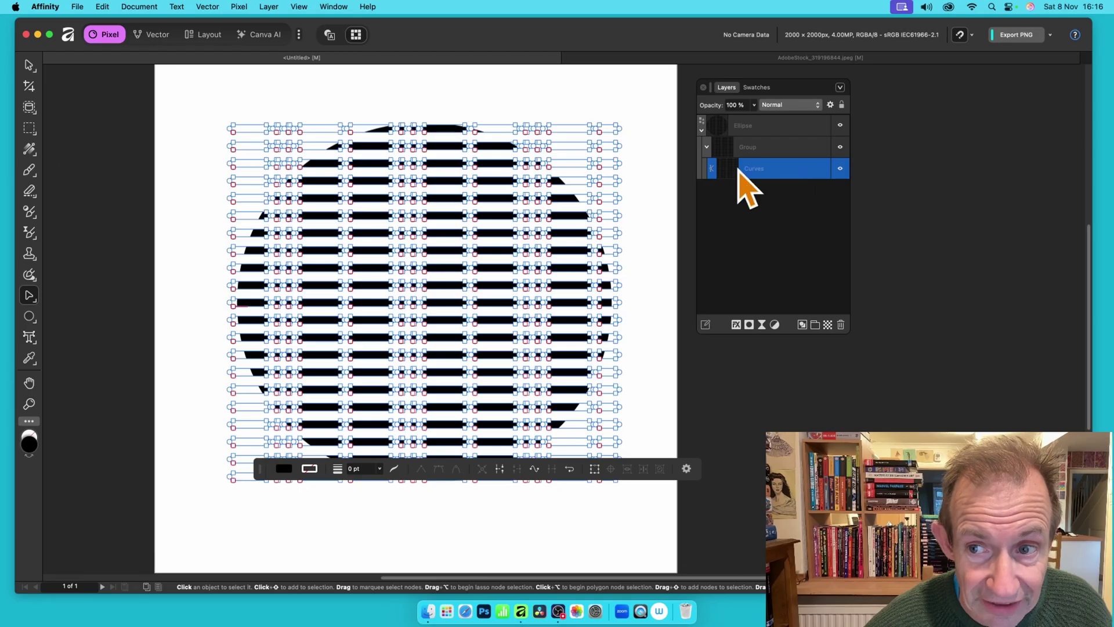
pyautogui.click(101, 7)
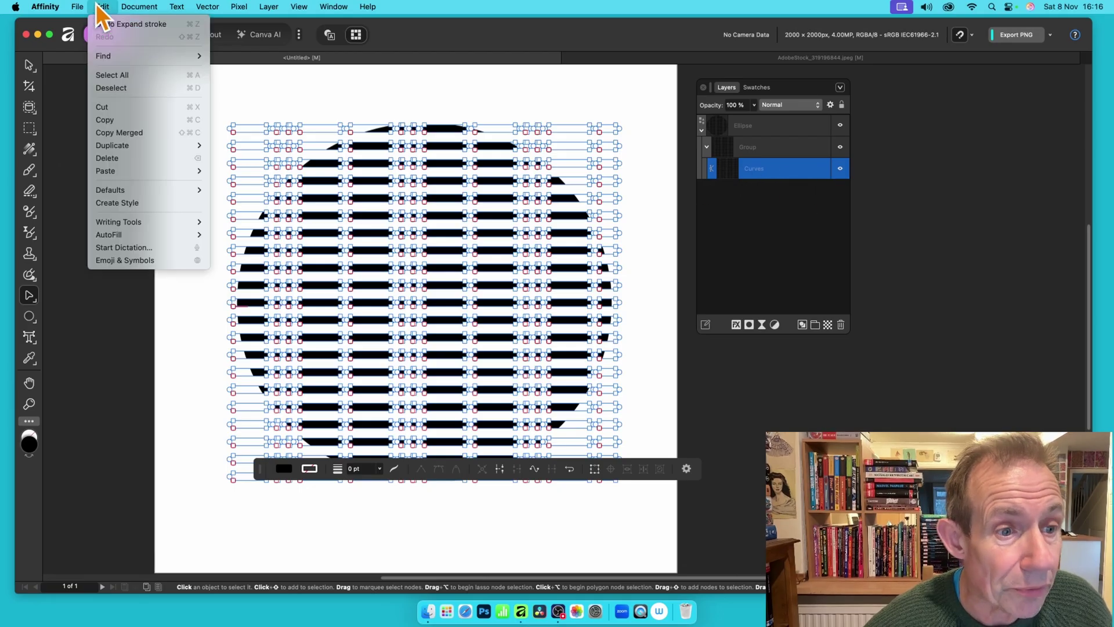
pyautogui.moveTo(136, 174)
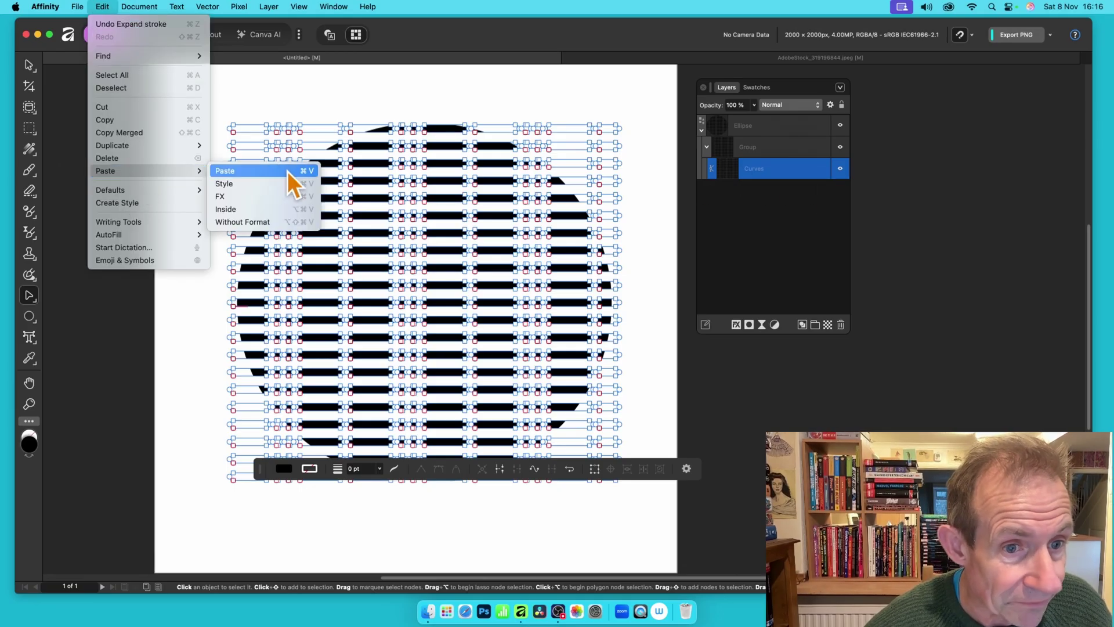
pyautogui.click(253, 211)
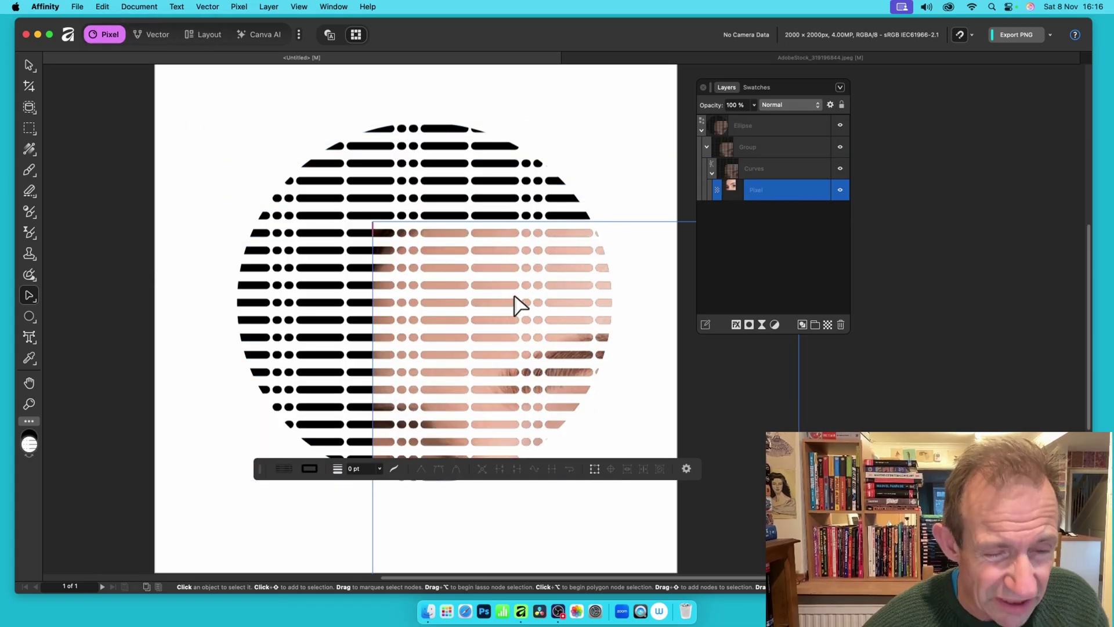
# Move the pasted face up and to the left so it covers all dashes of the circular hatch.
pyautogui.moveTo(498, 287); pyautogui.dragTo(355, 204)
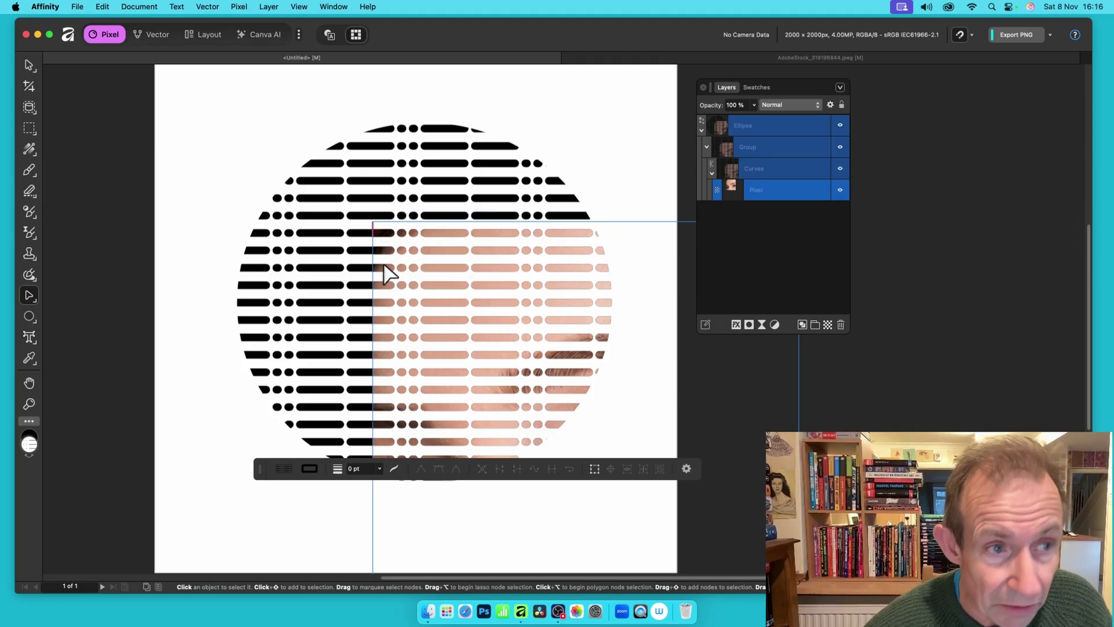
pyautogui.click(28, 66)
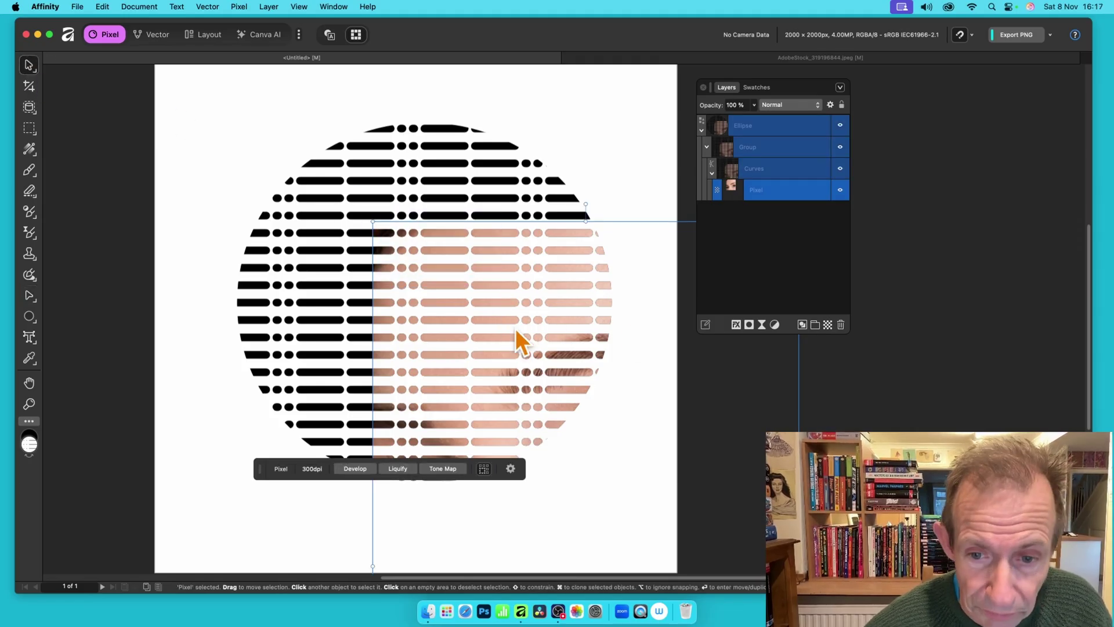
pyautogui.moveTo(566, 337); pyautogui.dragTo(387, 164)
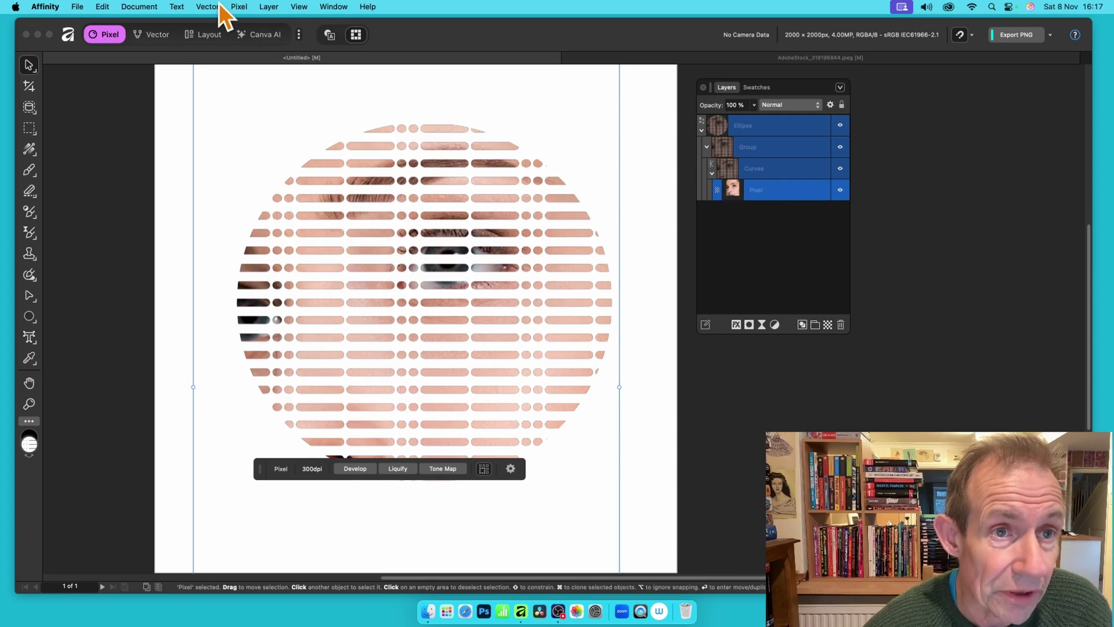
# Add a Recolour adjustment above the pasted face with hue 107.4°, 100% saturation and the Multiply blend mode.
pyautogui.click(238, 4)
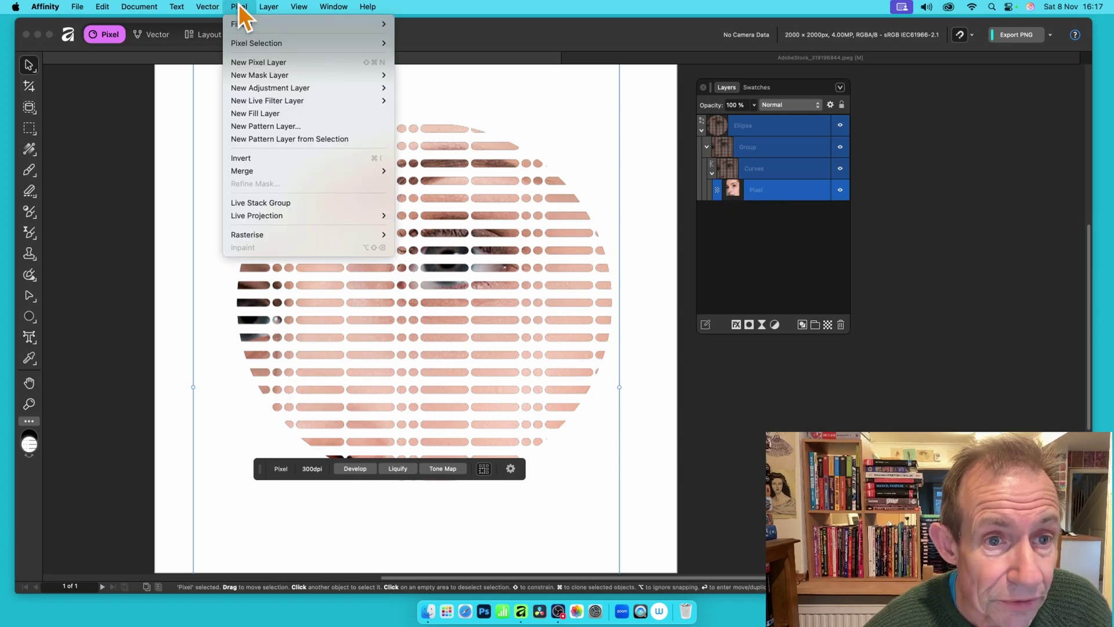
pyautogui.moveTo(268, 92)
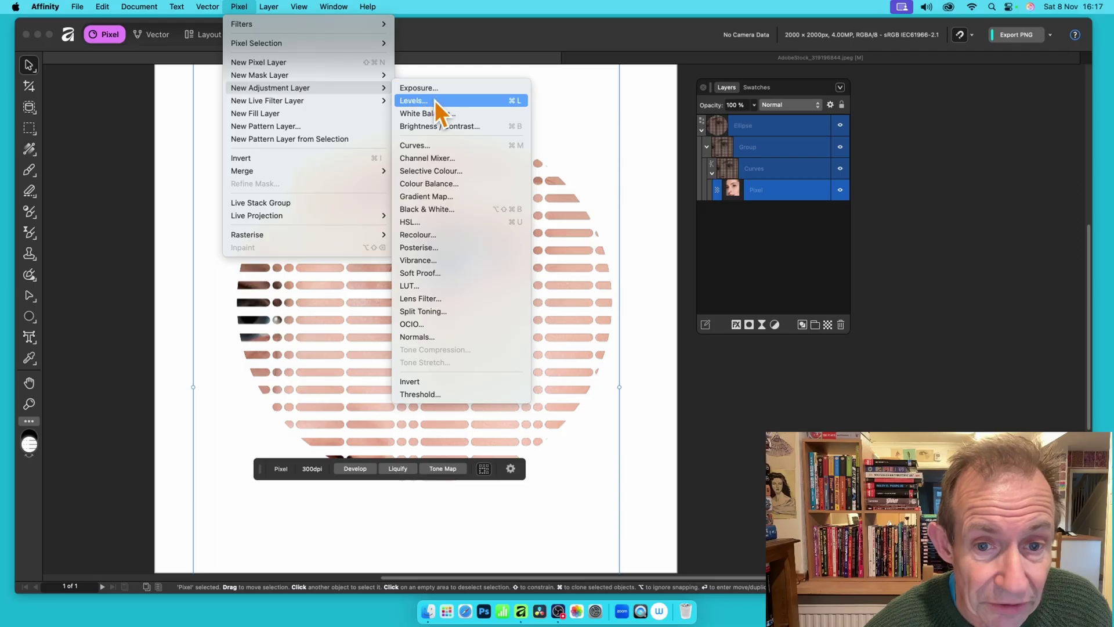
pyautogui.click(430, 238)
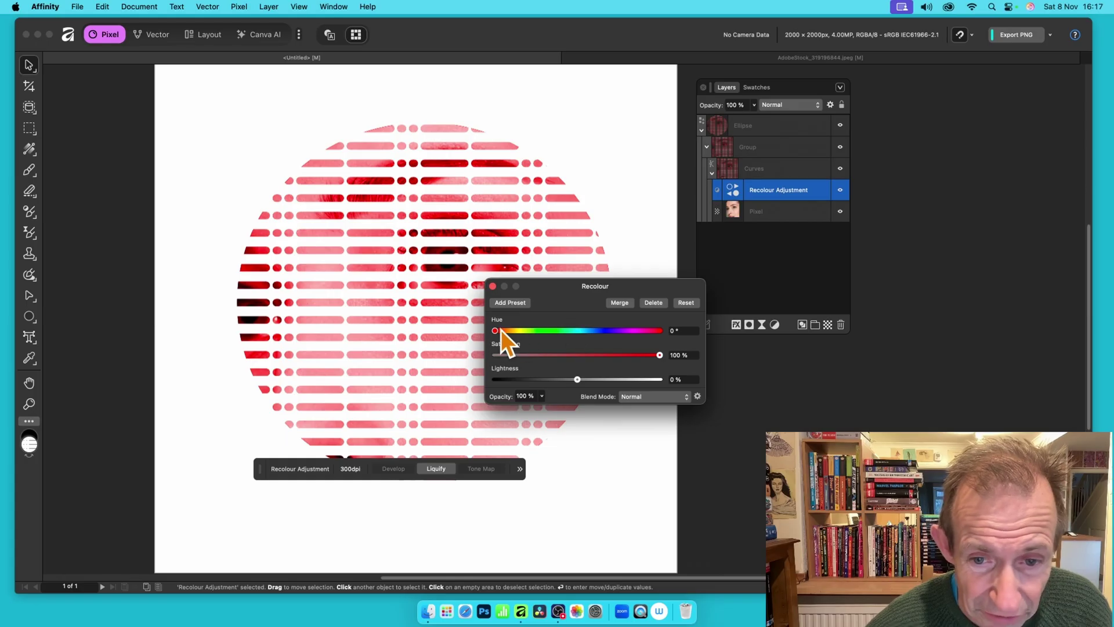
pyautogui.moveTo(529, 334)
pyautogui.mouseDown()
pyautogui.moveTo(580, 333)
pyautogui.moveTo(544, 330)
pyautogui.mouseUp()
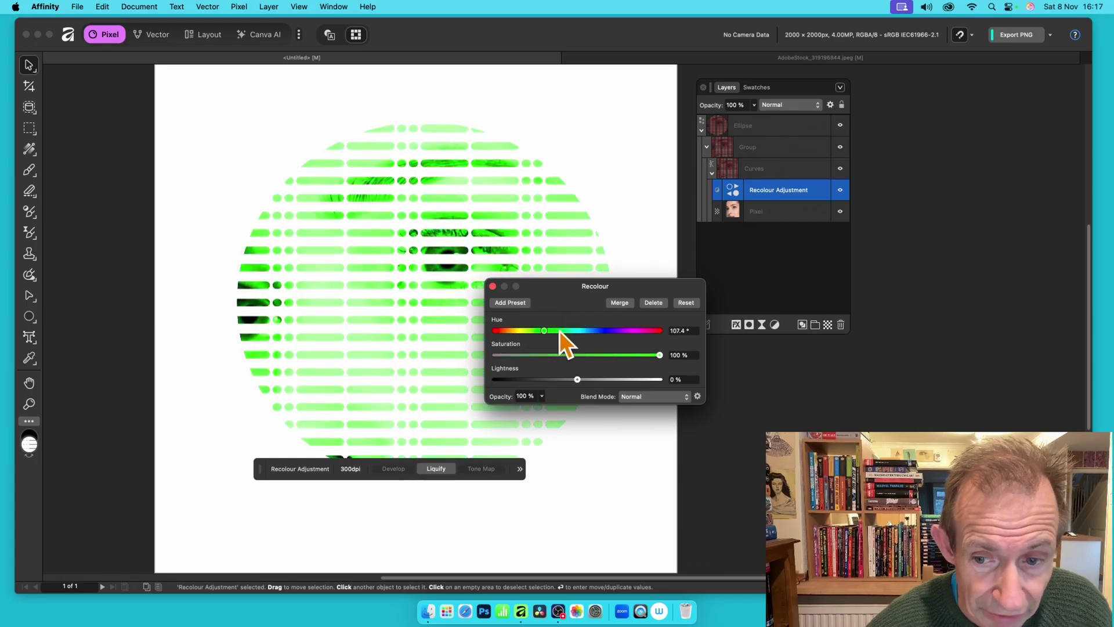
pyautogui.click(647, 400)
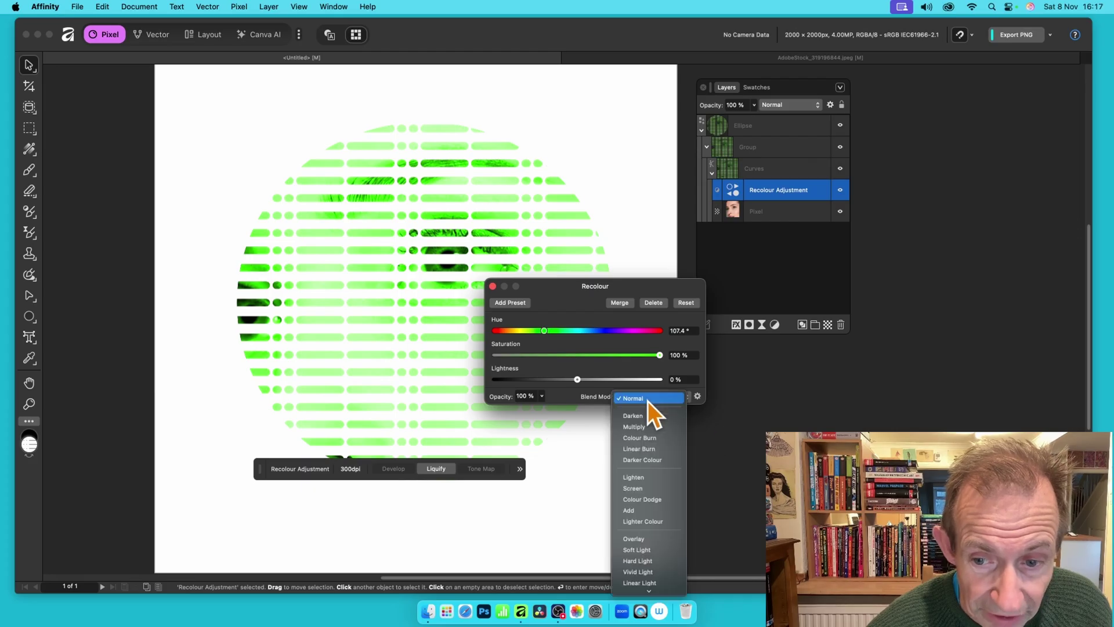
pyautogui.click(632, 432)
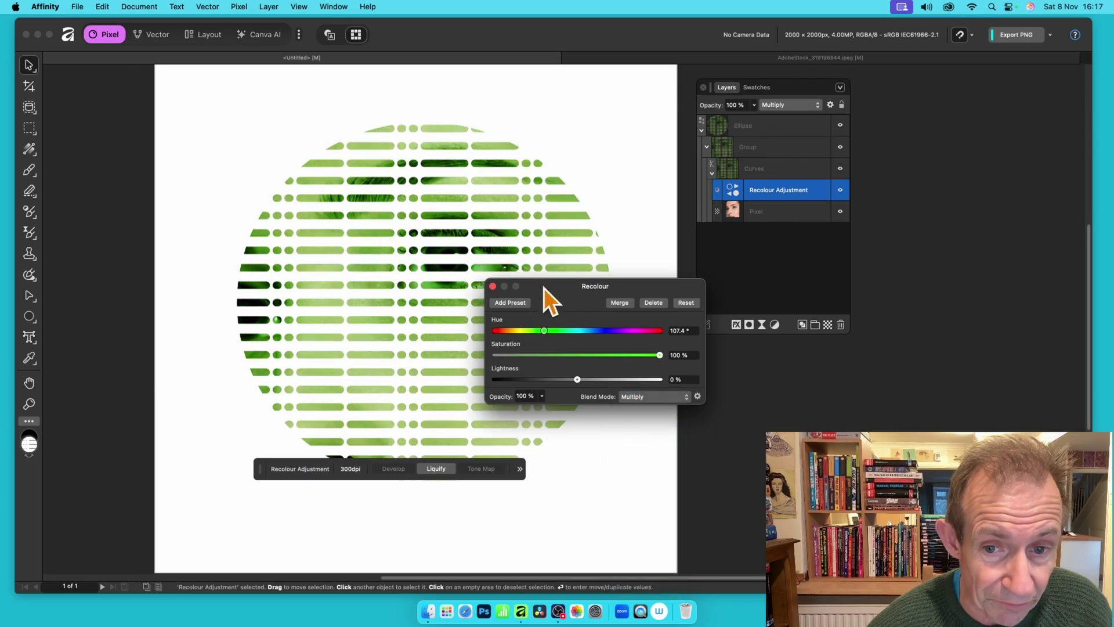
pyautogui.moveTo(544, 287); pyautogui.dragTo(648, 199)
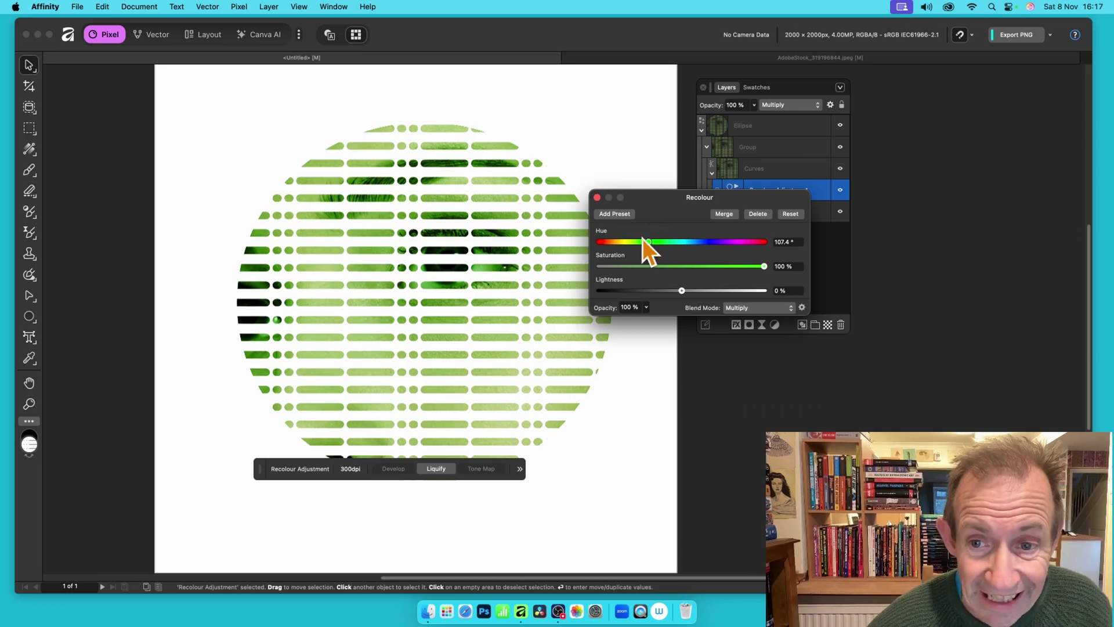
pyautogui.click(597, 199)
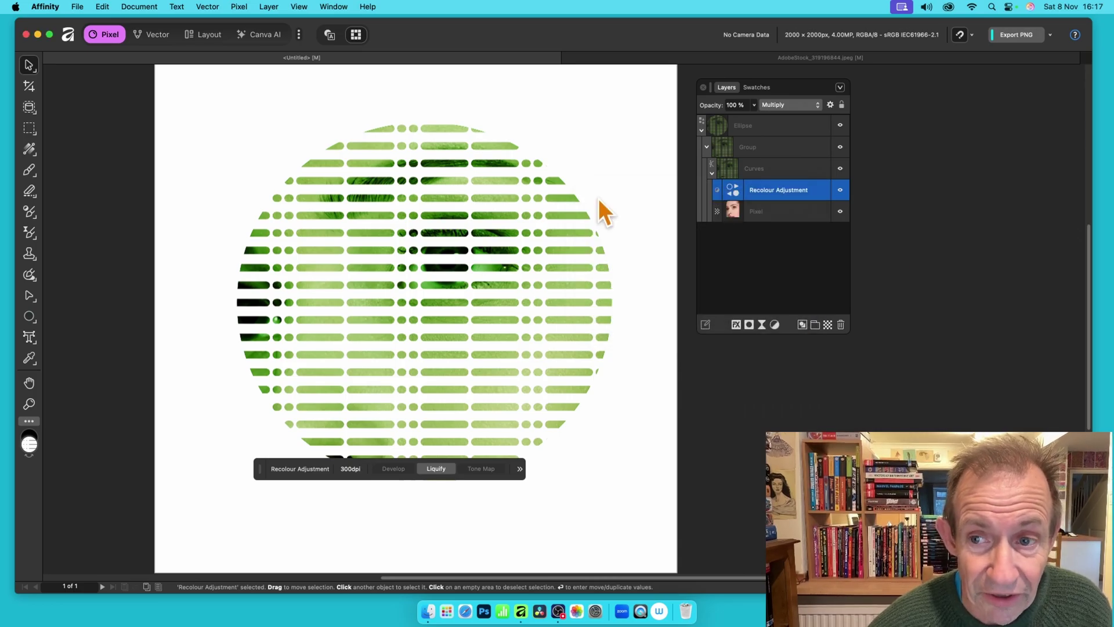
# Reopen the Recolour adjustment's settings to review them and close them again.
pyautogui.doubleClick(734, 190)
pyautogui.moveTo(743, 201); pyautogui.dragTo(521, 72)
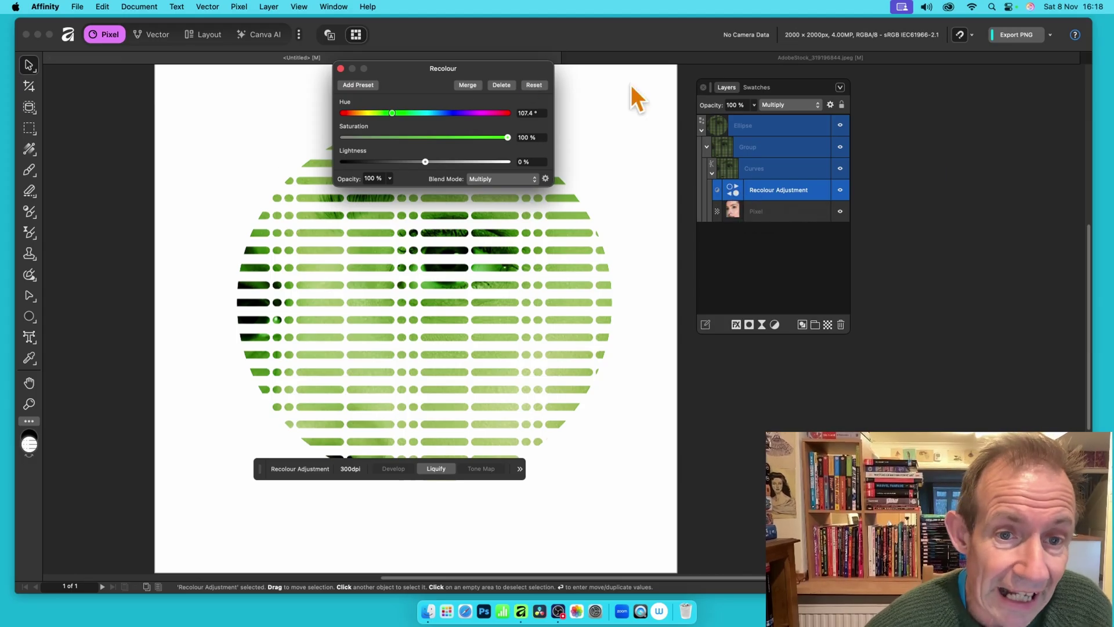
pyautogui.click(341, 69)
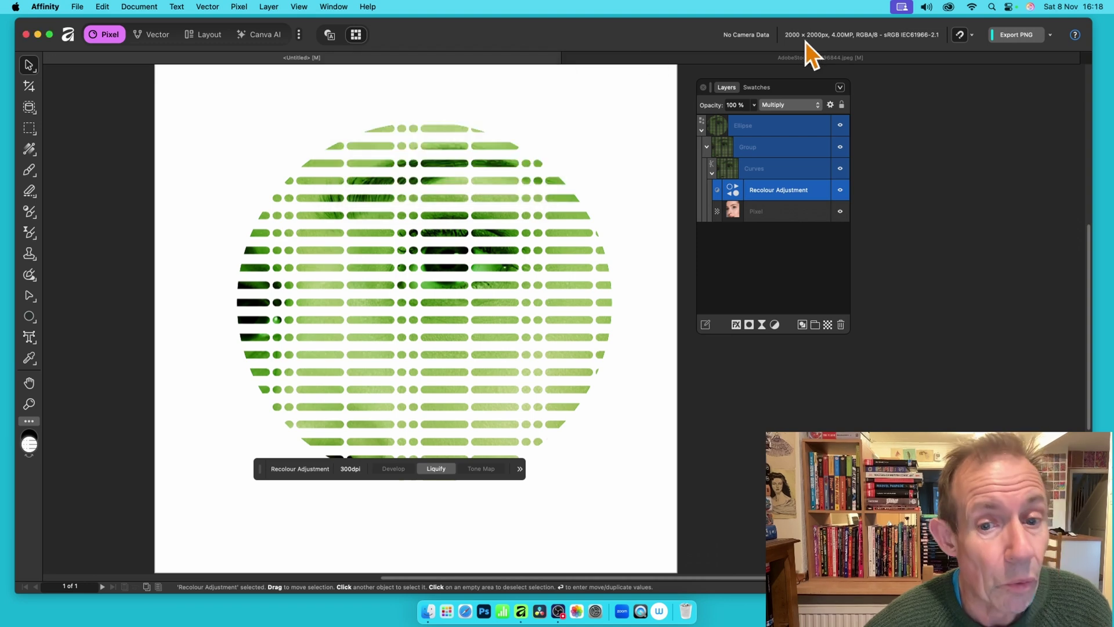
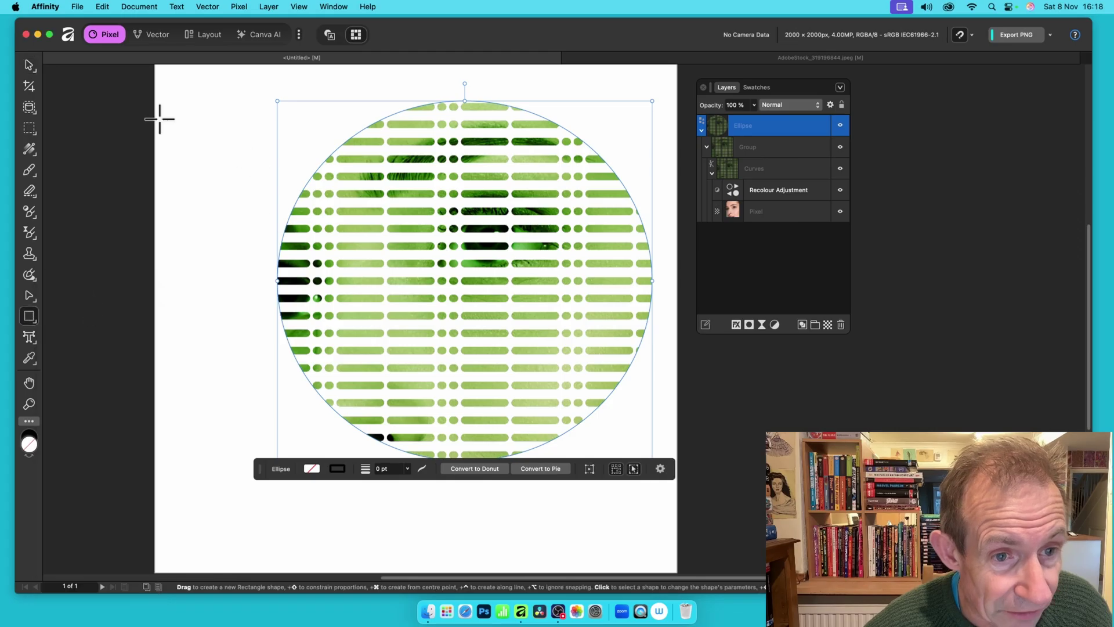
# Draw a large rectangle over the upper-left part of the page and change its fill type from Hatch to Solid.
pyautogui.moveTo(118, 108); pyautogui.dragTo(523, 421)
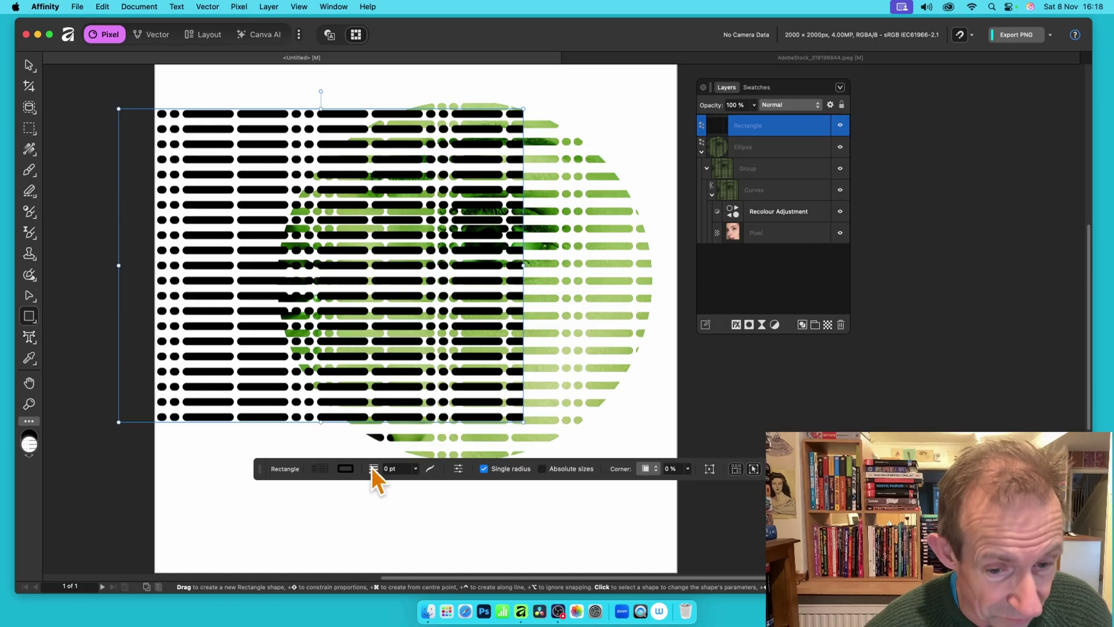
pyautogui.click(32, 149)
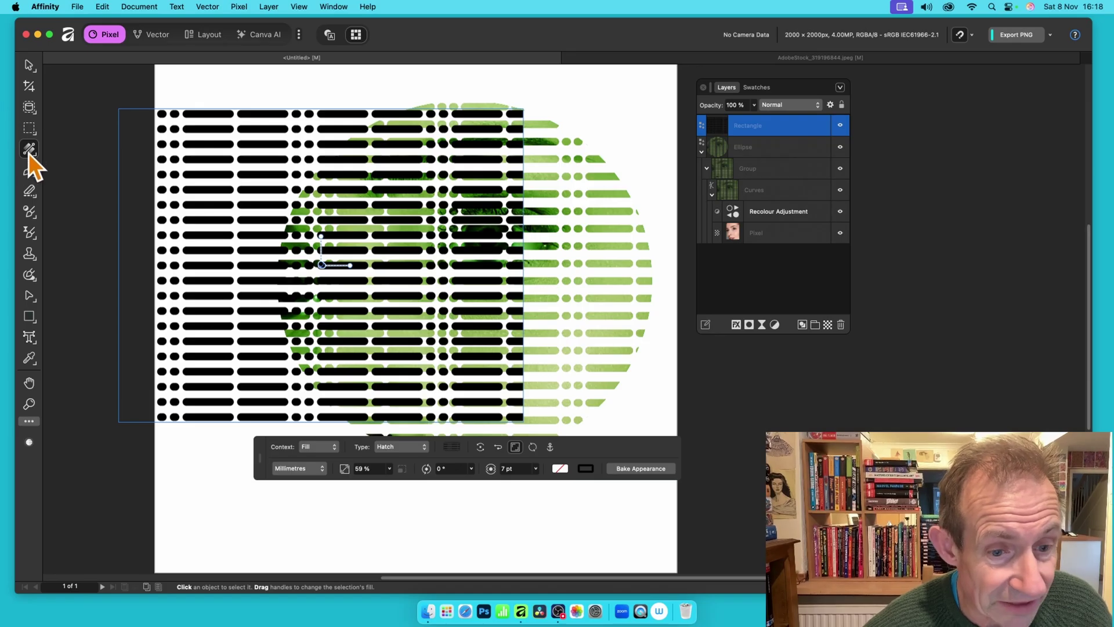
pyautogui.click(391, 448)
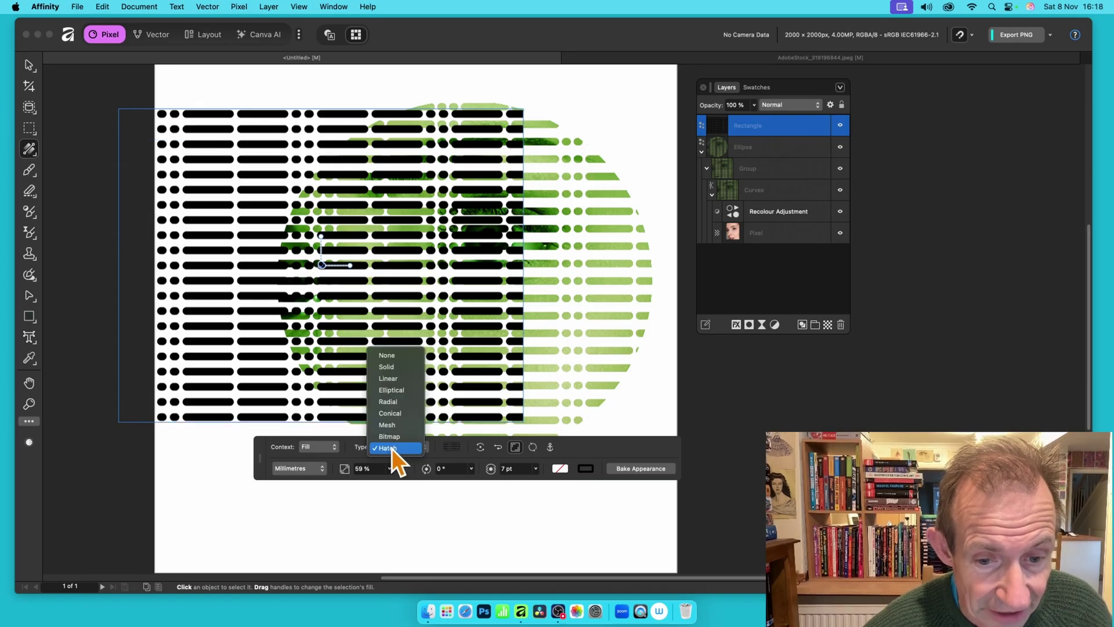
pyautogui.click(388, 371)
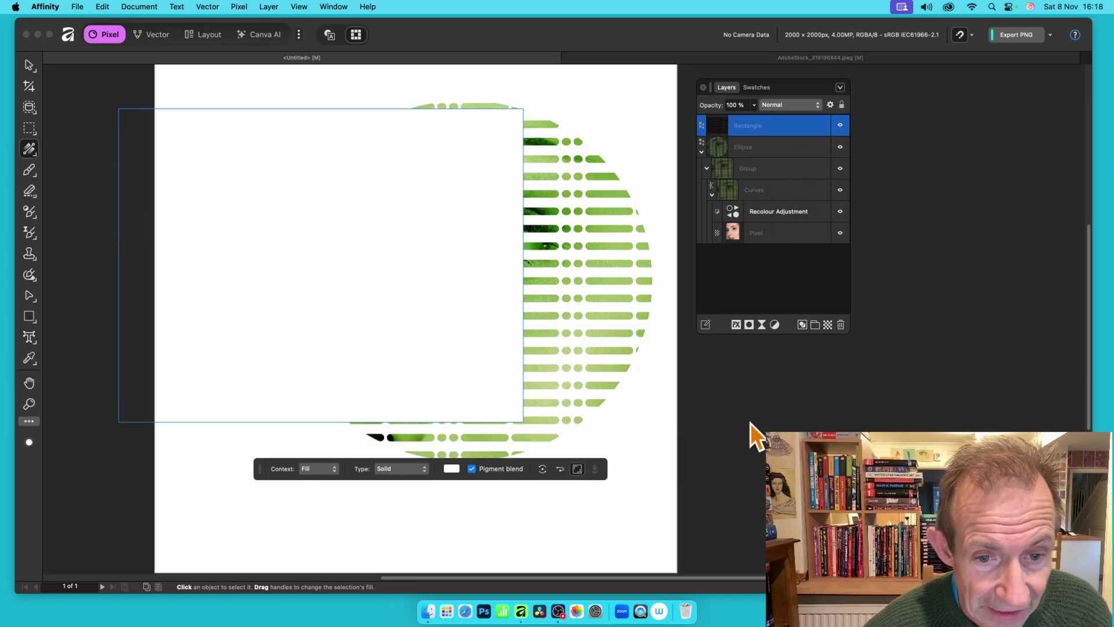
# Fill the rectangle with the light green #89B04D sampled from the ellipse's dashes.
pyautogui.click(451, 468)
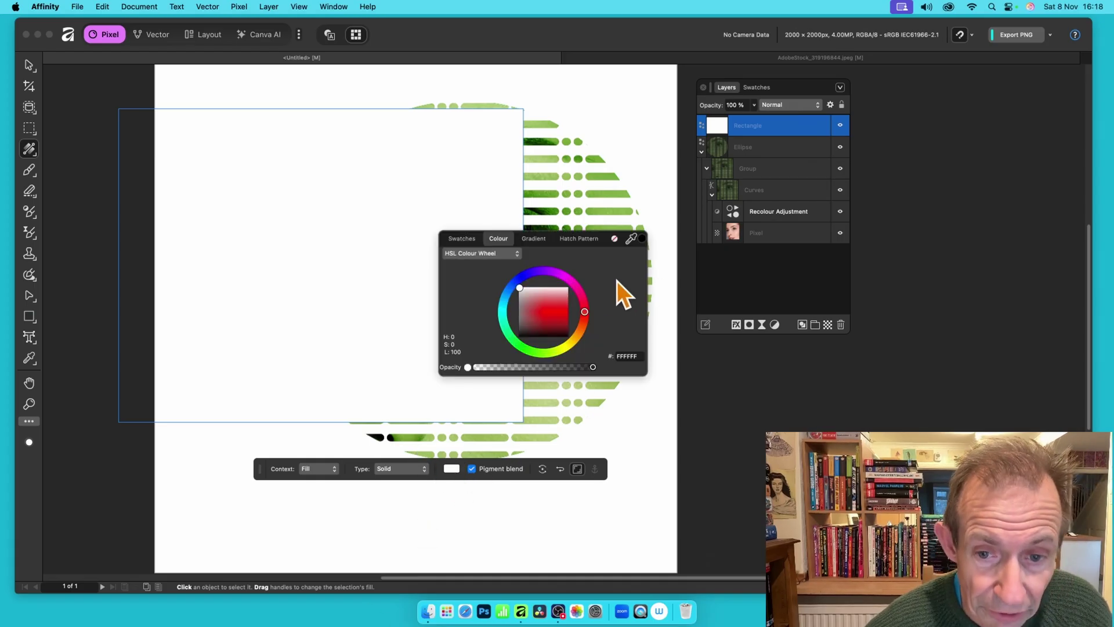
pyautogui.moveTo(631, 240); pyautogui.dragTo(606, 193)
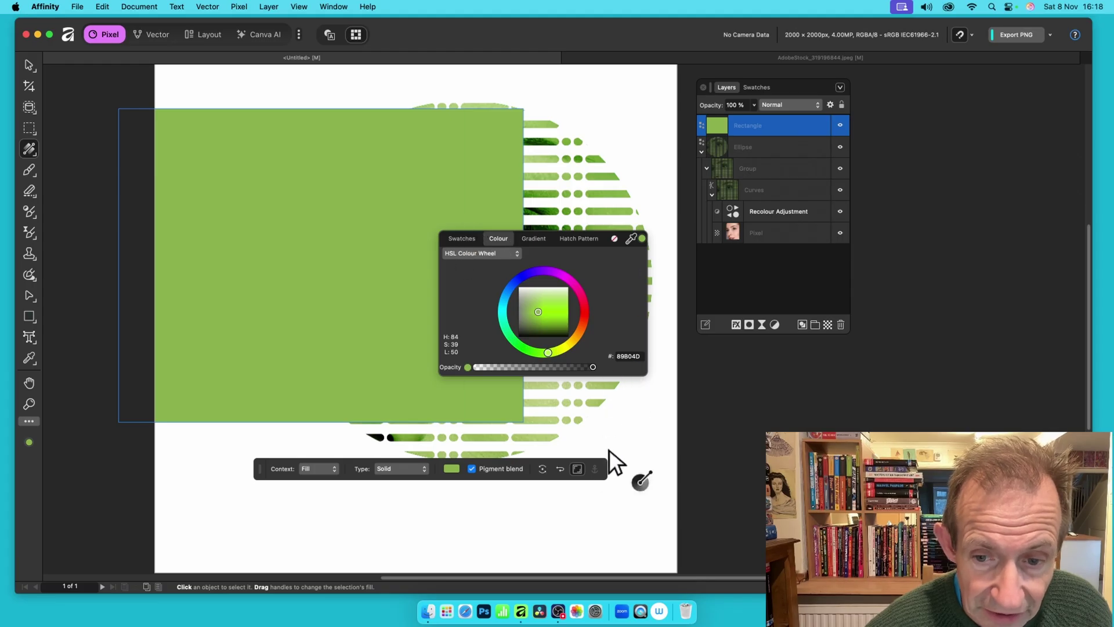
pyautogui.click(602, 467)
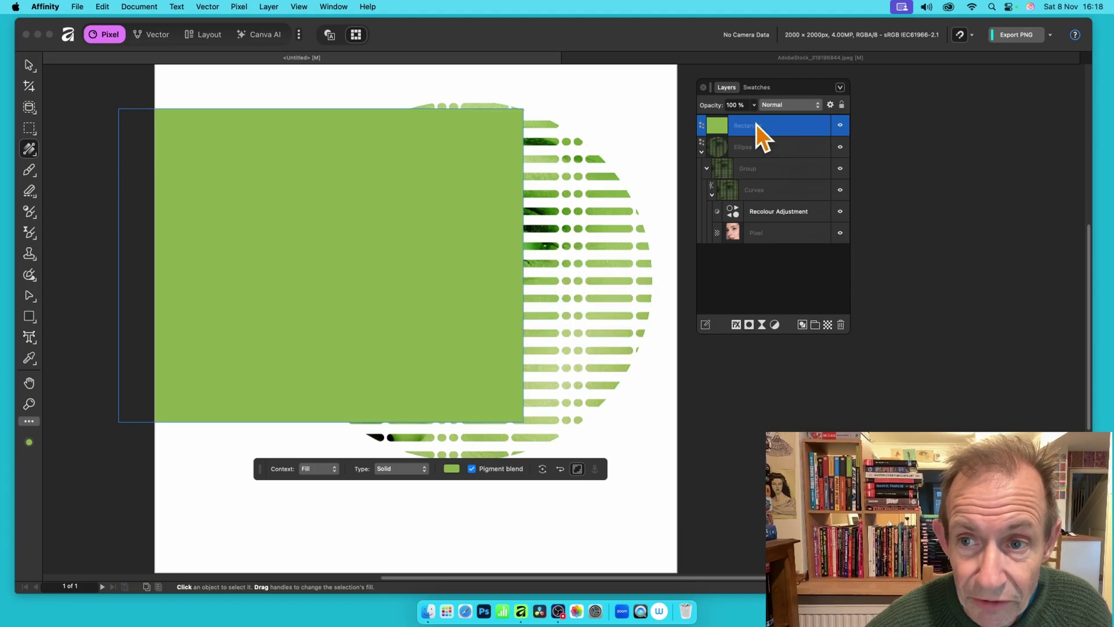
# Place the rectangle beneath the ellipse in the layer order and enlarge it to cover the whole page as a background.
pyautogui.moveTo(757, 124); pyautogui.dragTo(745, 248)
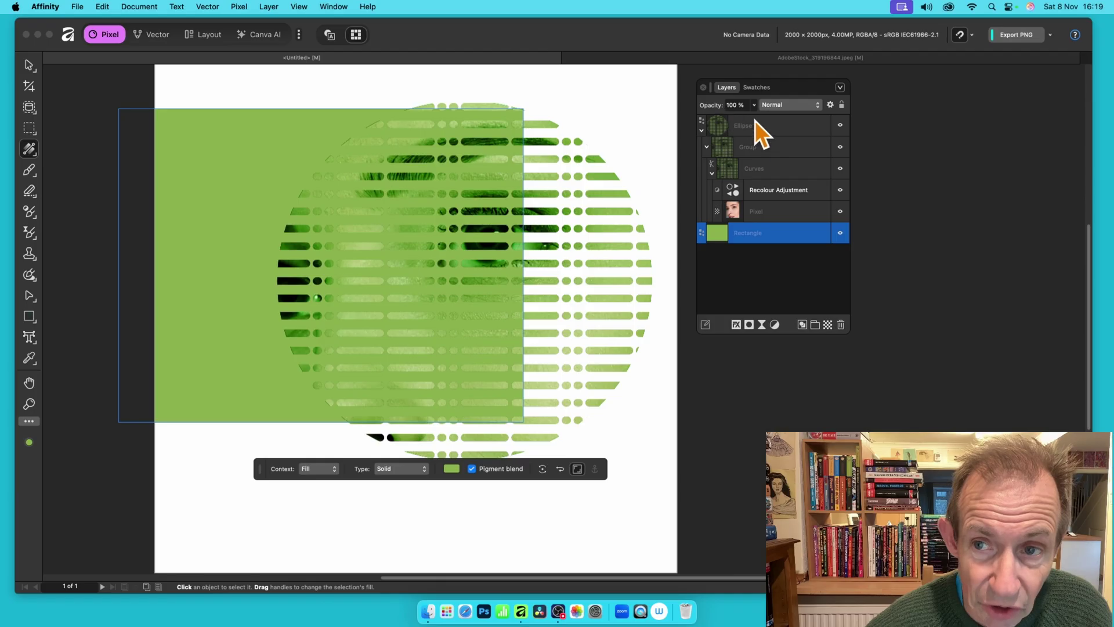
pyautogui.click(29, 65)
pyautogui.moveTo(227, 158); pyautogui.dragTo(206, 69)
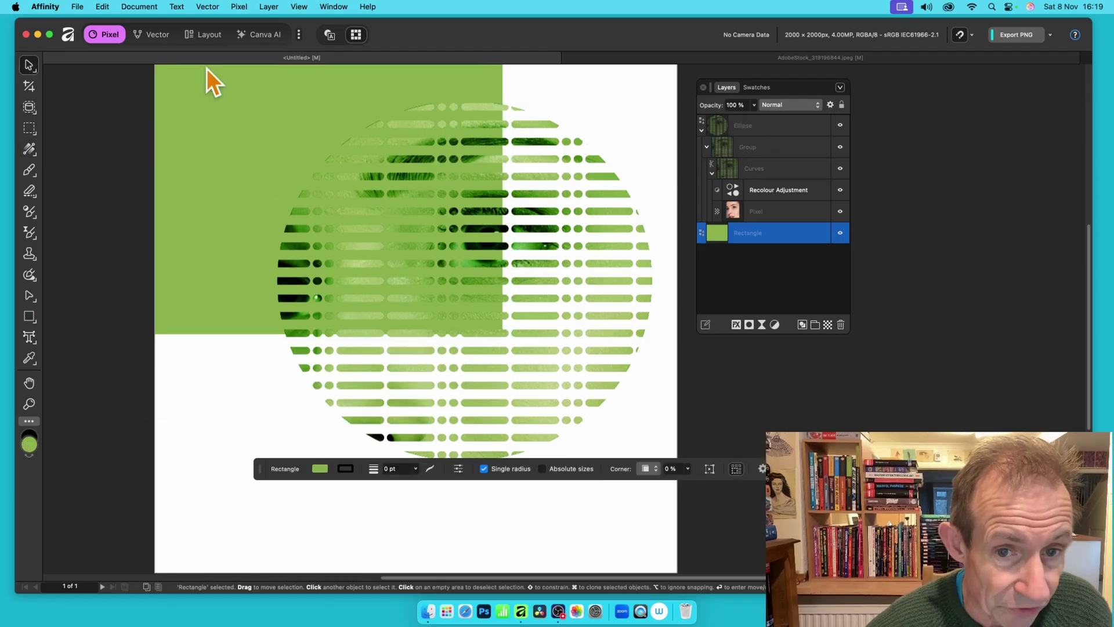
pyautogui.moveTo(503, 334); pyautogui.dragTo(771, 583)
pyautogui.scroll(-2, 726, 370)
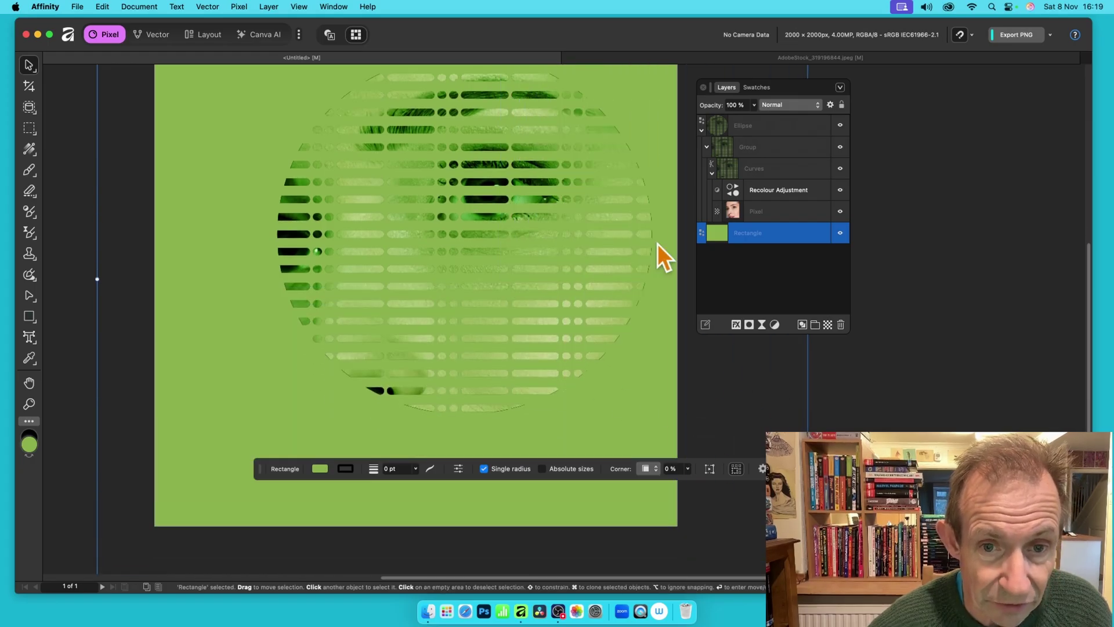
pyautogui.scroll(3, 549, 298)
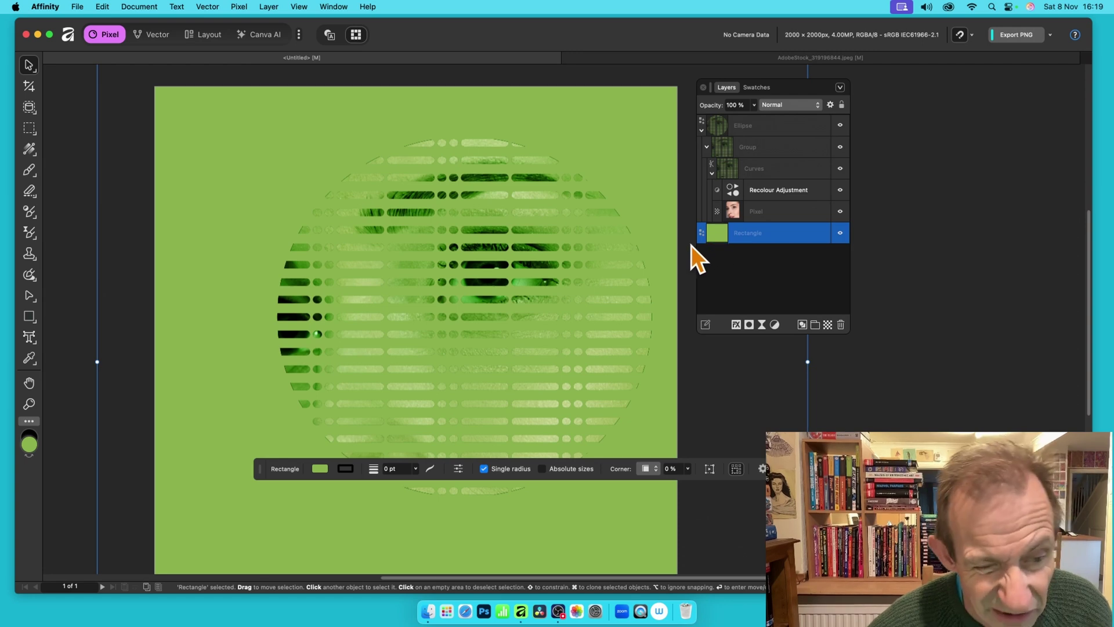
# Darken the background rectangle's fill to the deeper green #5A772A.
pyautogui.doubleClick(33, 446)
pyautogui.moveTo(346, 361); pyautogui.dragTo(357, 388)
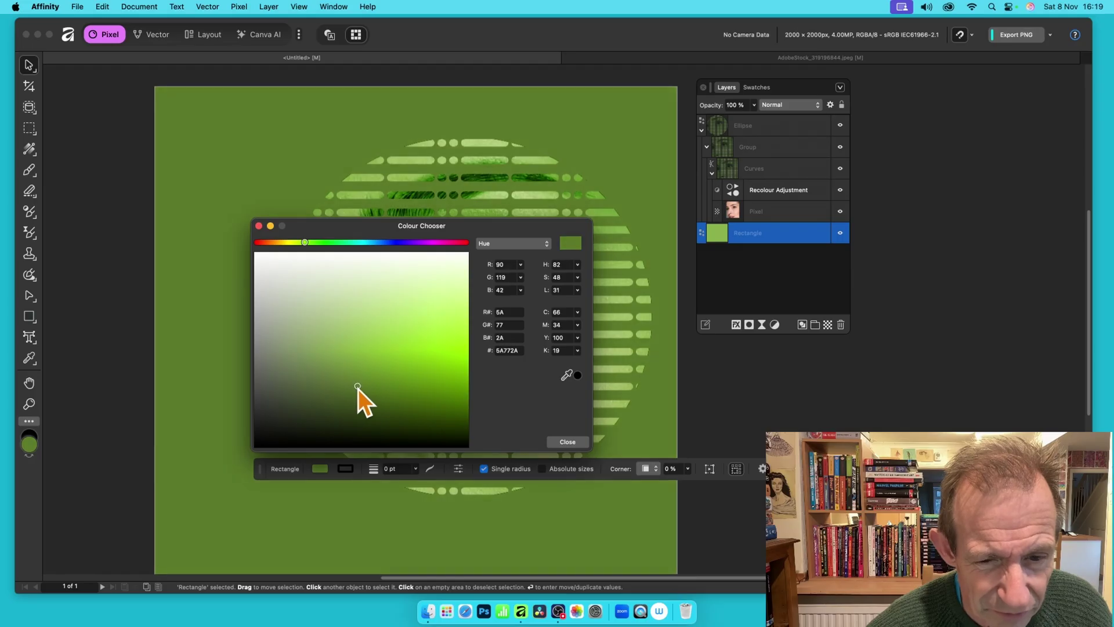
pyautogui.click(558, 442)
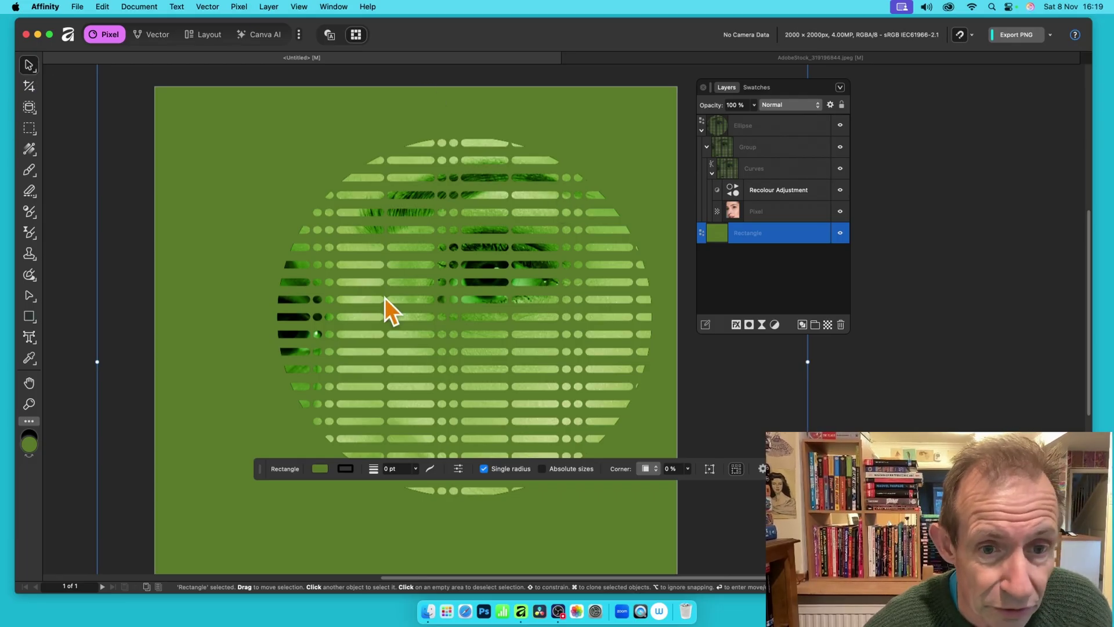
# Enlarge the dashed ellipse beyond the page width and move it down and to the right so it is cropped by the page edge.
pyautogui.click(380, 275)
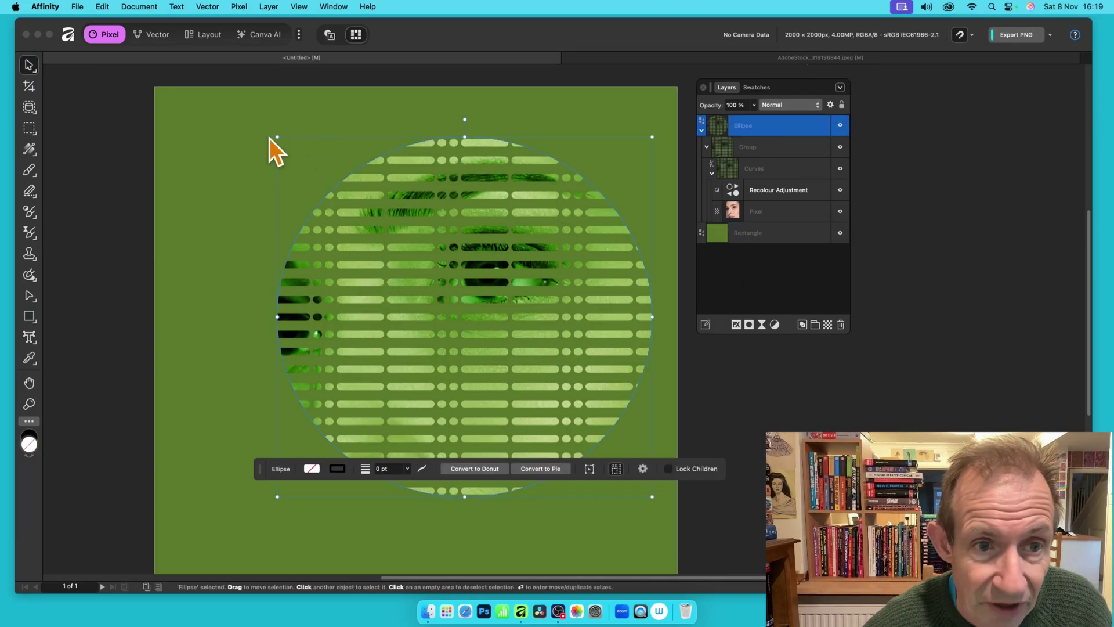
pyautogui.moveTo(277, 136); pyautogui.dragTo(156, 46)
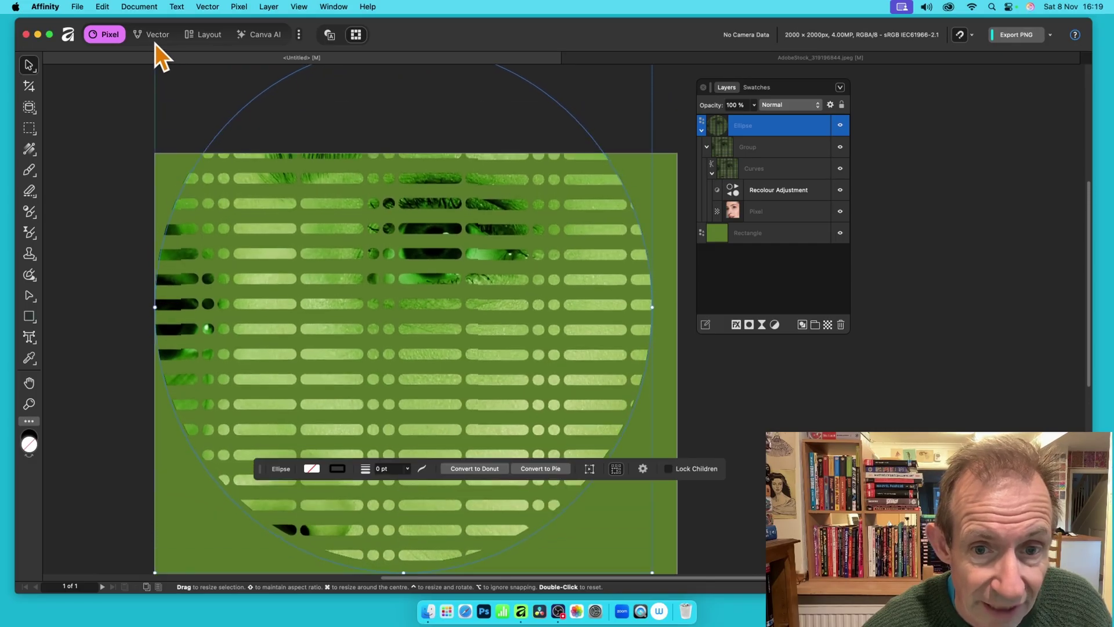
pyautogui.scroll(-5, 538, 353)
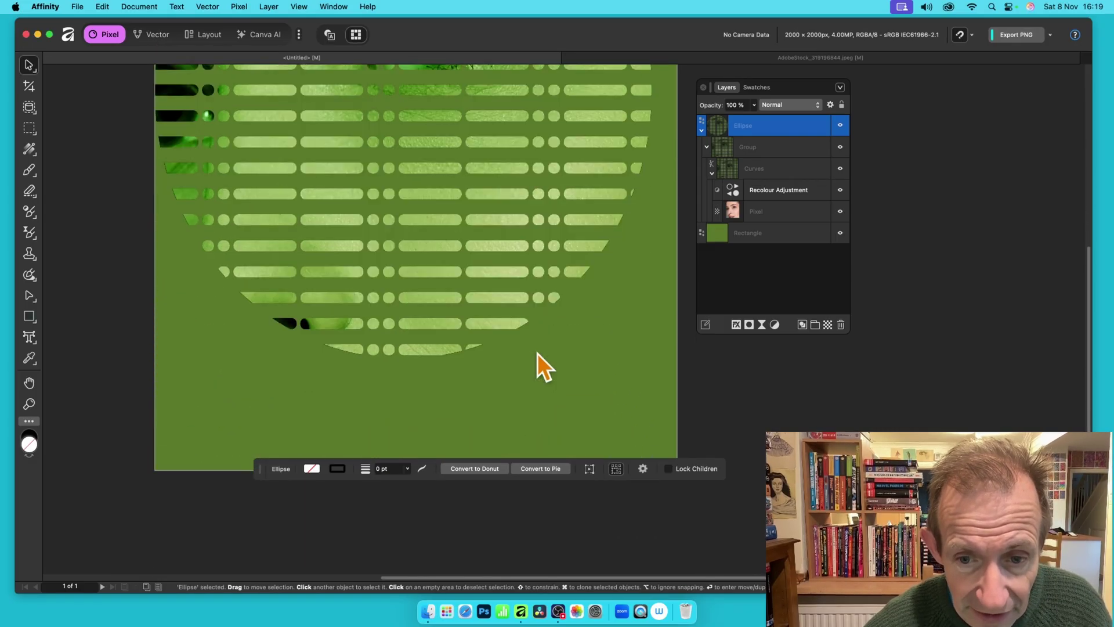
pyautogui.moveTo(650, 357); pyautogui.dragTo(782, 391)
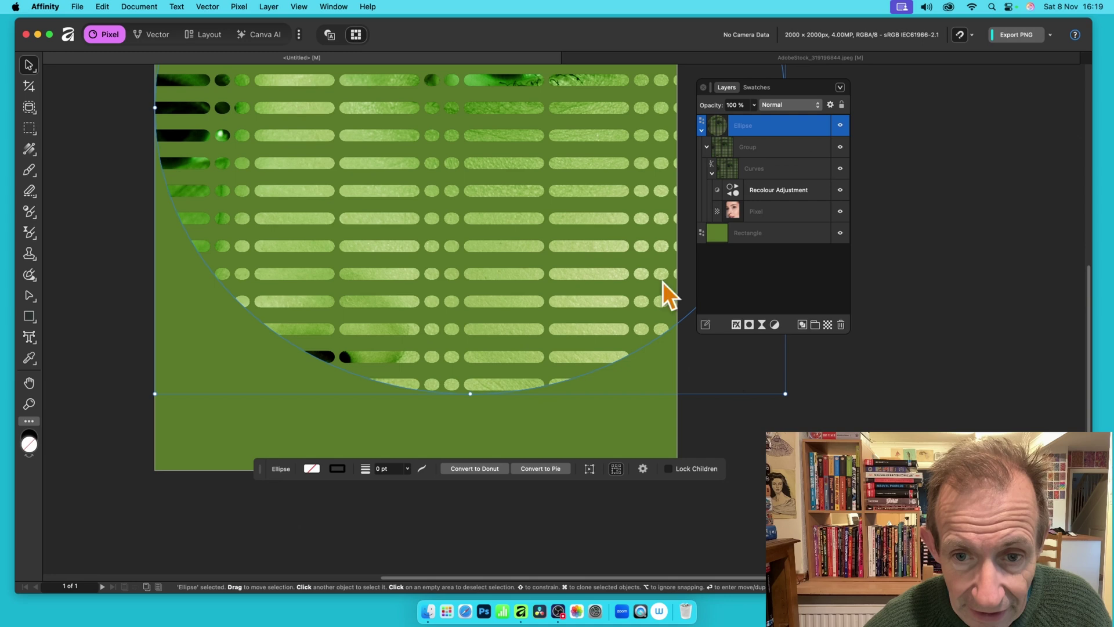
pyautogui.moveTo(593, 240); pyautogui.dragTo(716, 383)
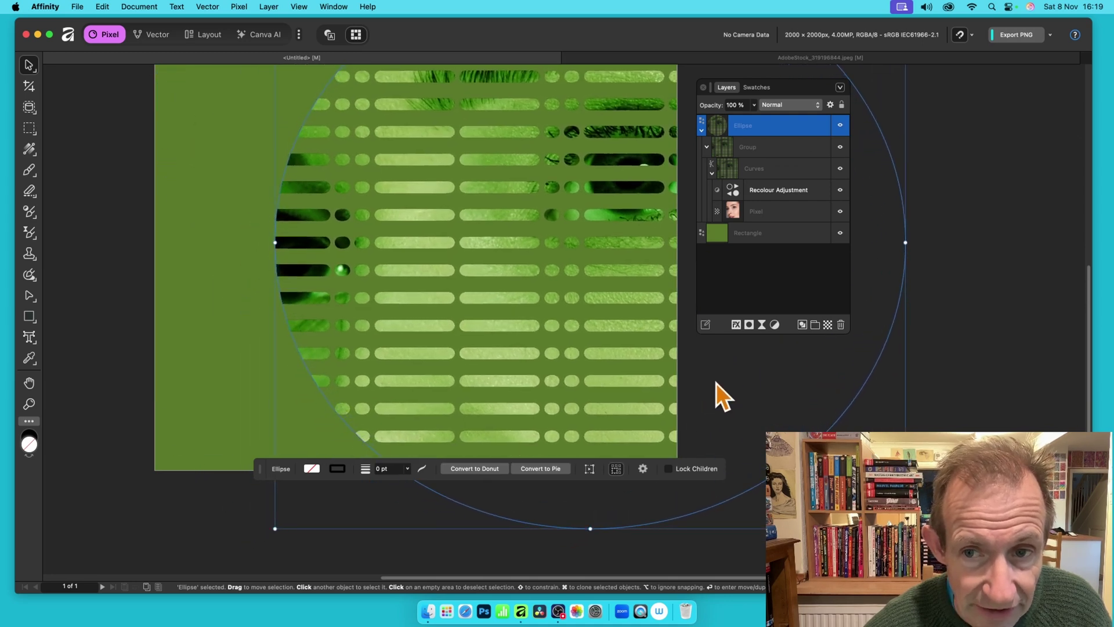
pyautogui.scroll(3, 298, 232)
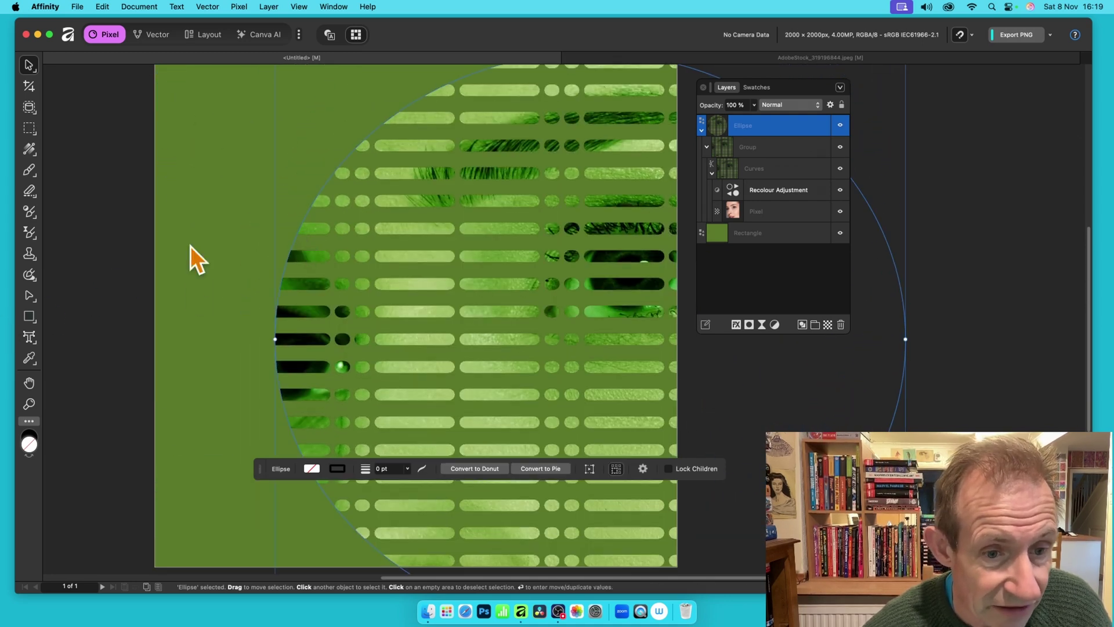